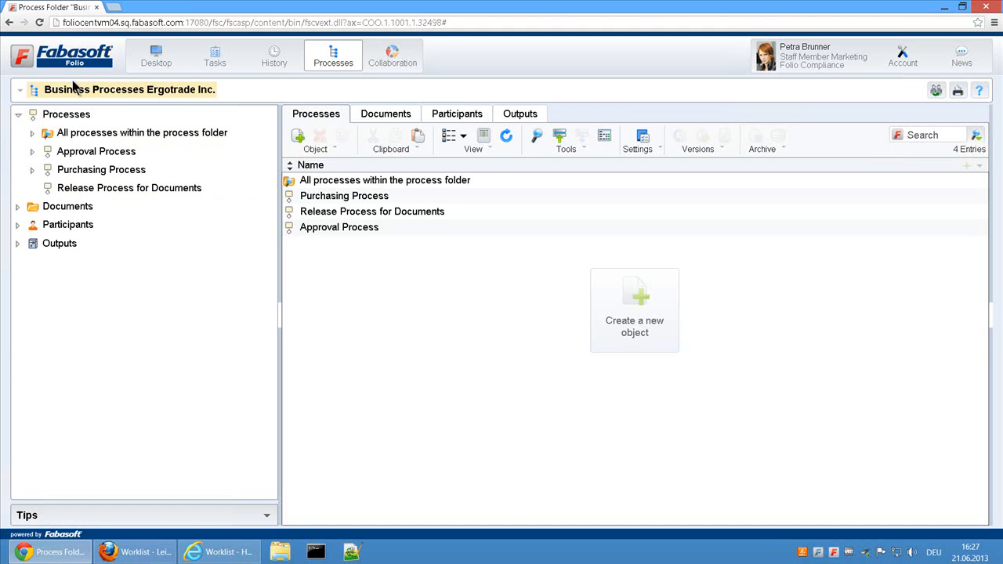
# Review the documents, participants and outputs assigned to the Purchasing Process
pyautogui.click(40, 116)
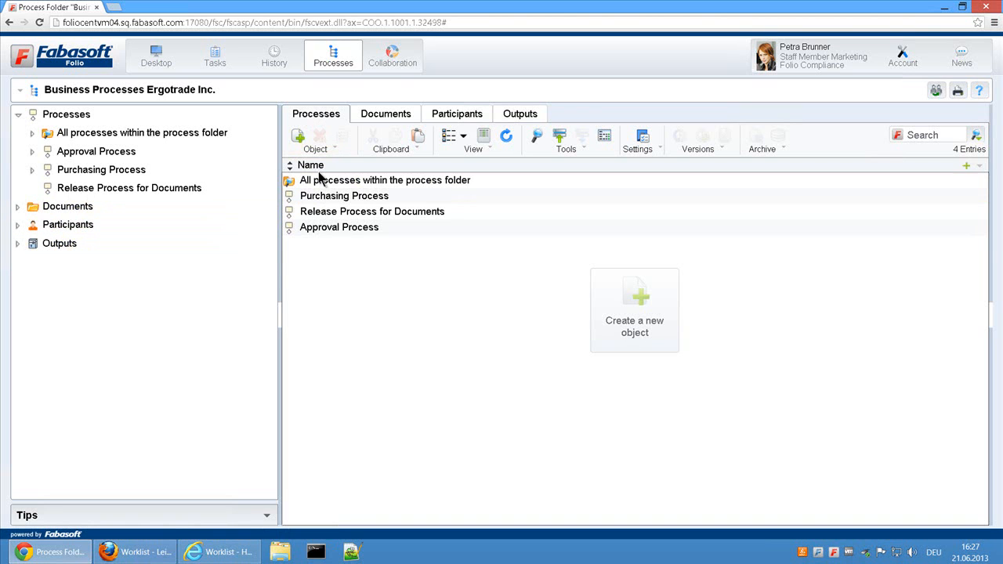
pyautogui.click(129, 171)
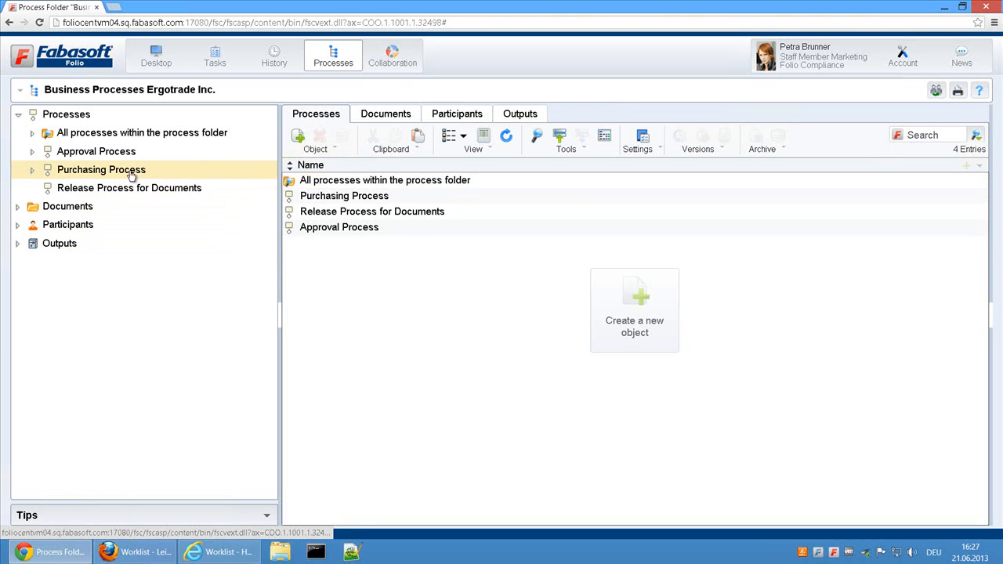
pyautogui.click(420, 119)
pyautogui.click(485, 119)
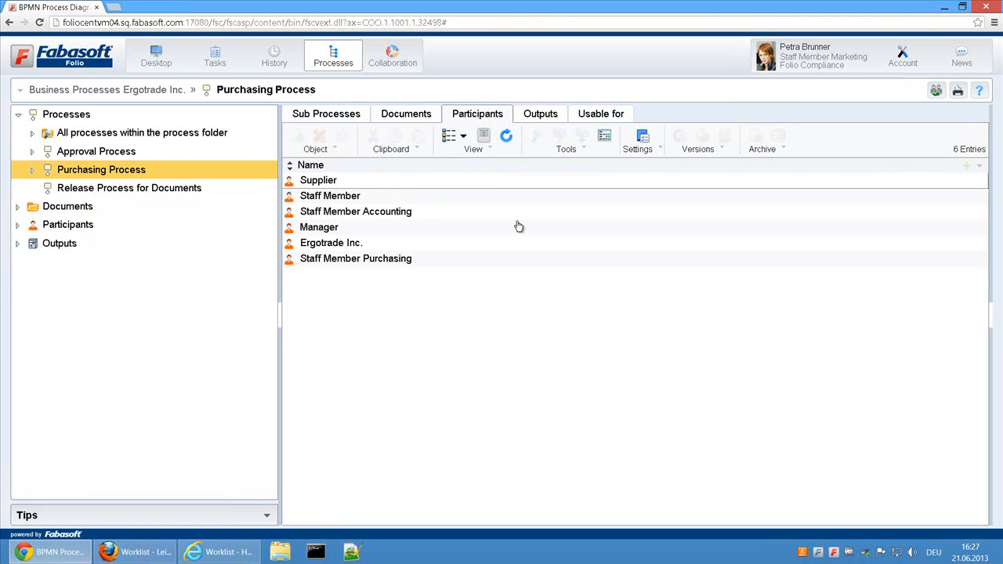
pyautogui.click(554, 116)
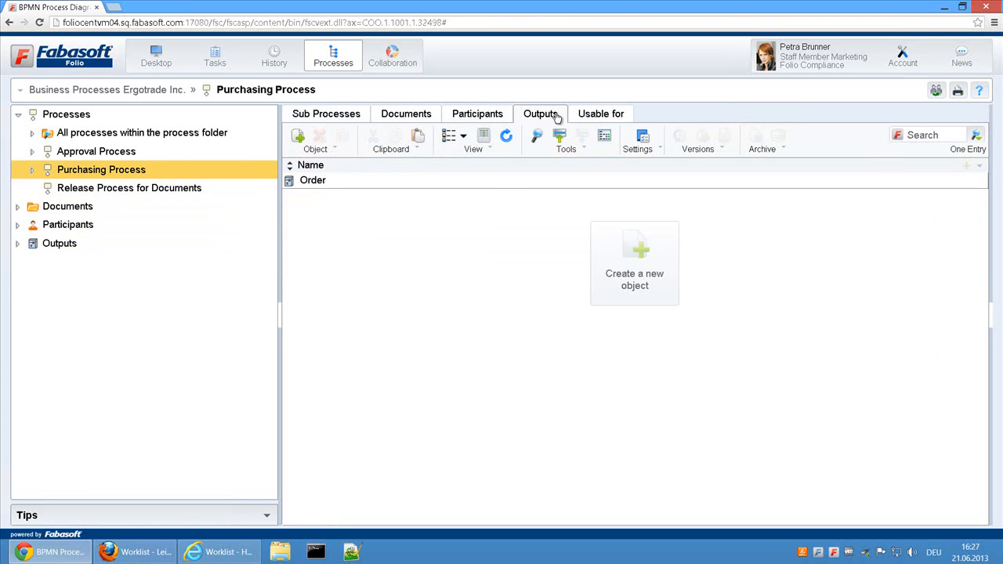
# Open the Purchasing Process from the Processes list in the diagram editor
pyautogui.click(66, 115)
pyautogui.click(367, 197)
pyautogui.rightClick(366, 200)
pyautogui.click(418, 215)
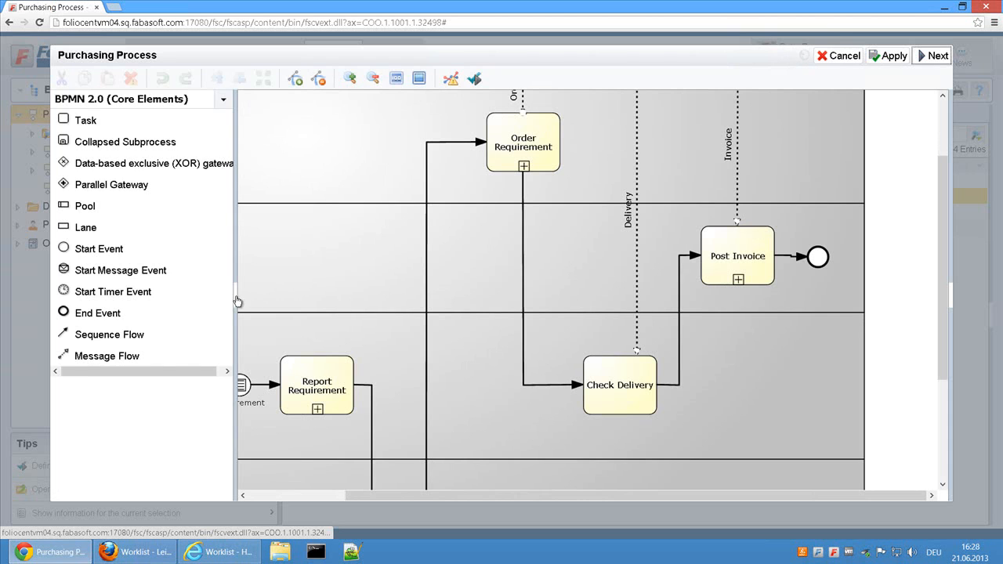
# Collapse the BPMN element palette and examine the Purchasing Process flow from the Supplier pool down to the Manager lane
pyautogui.click(235, 295)
pyautogui.scroll(3, 333, 223)
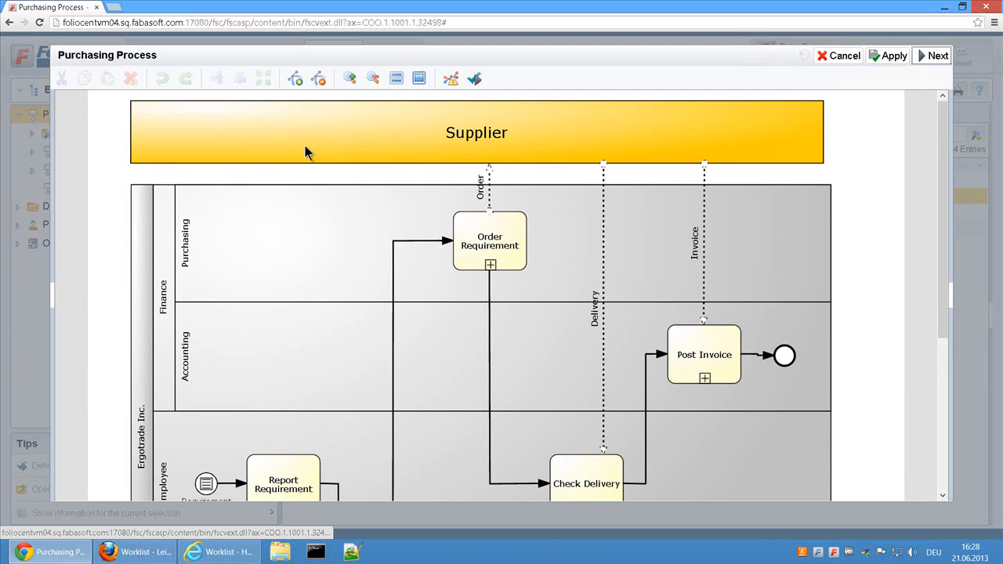
pyautogui.scroll(-1, 243, 255)
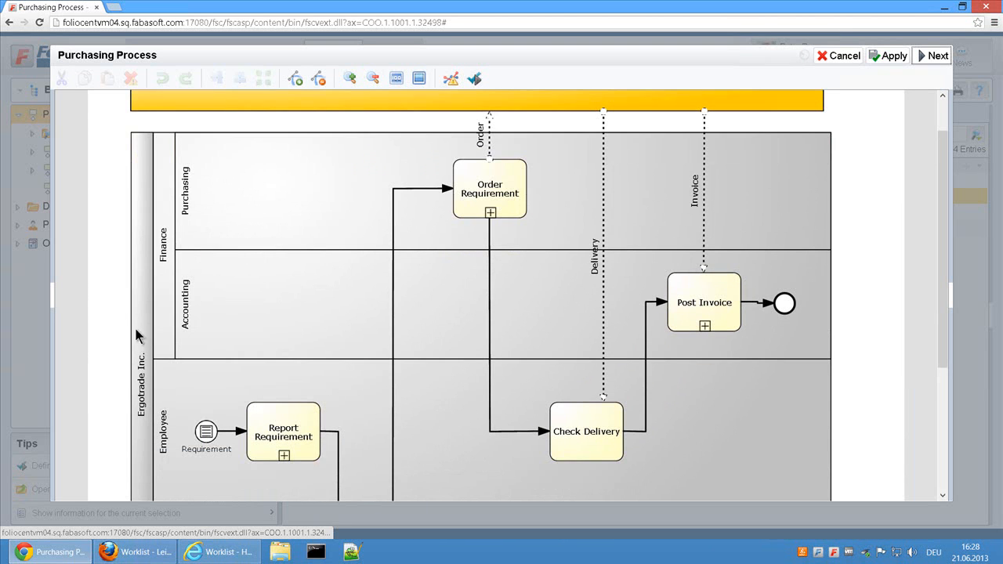
pyautogui.scroll(-1, 143, 397)
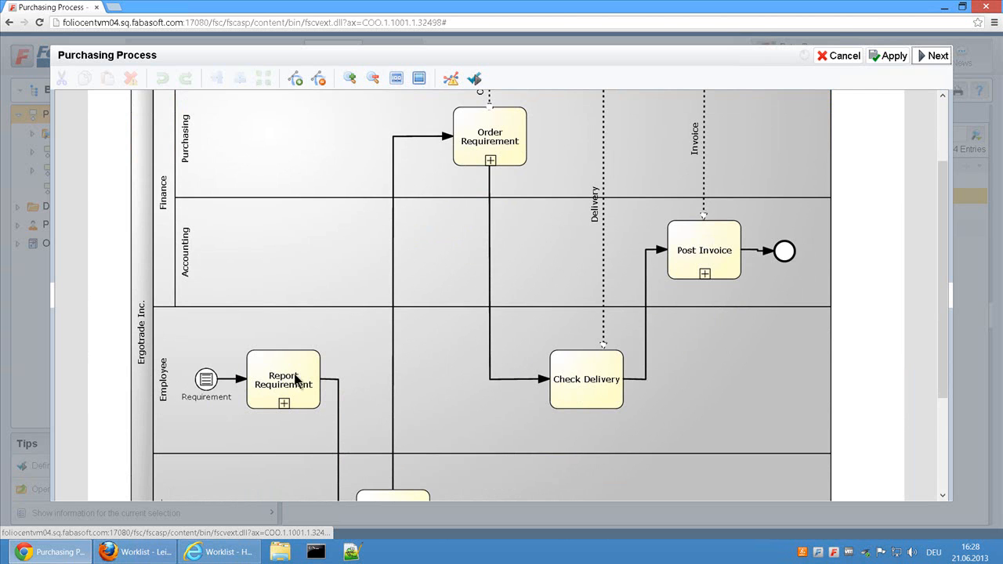
pyautogui.scroll(-2, 305, 380)
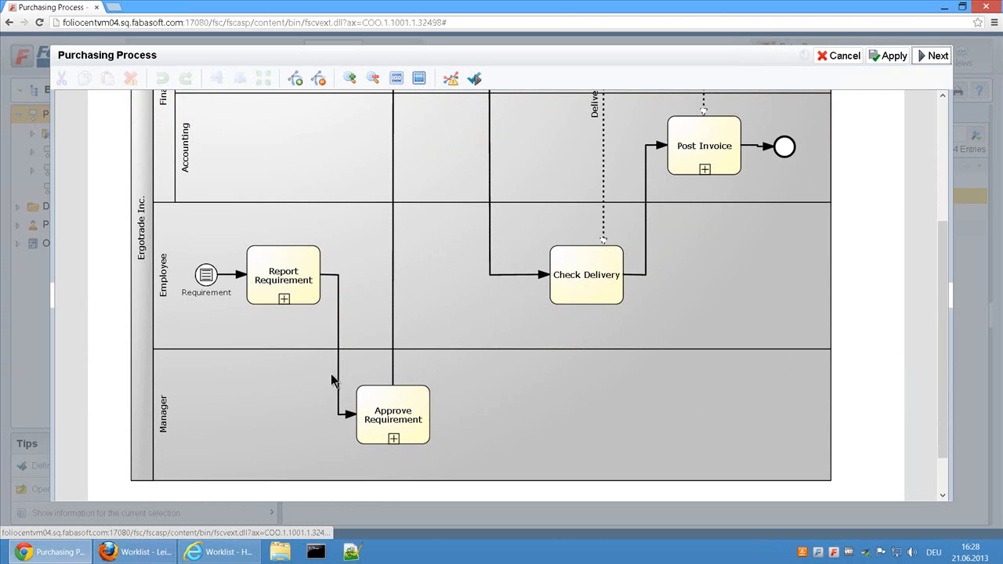
pyautogui.scroll(4, 349, 423)
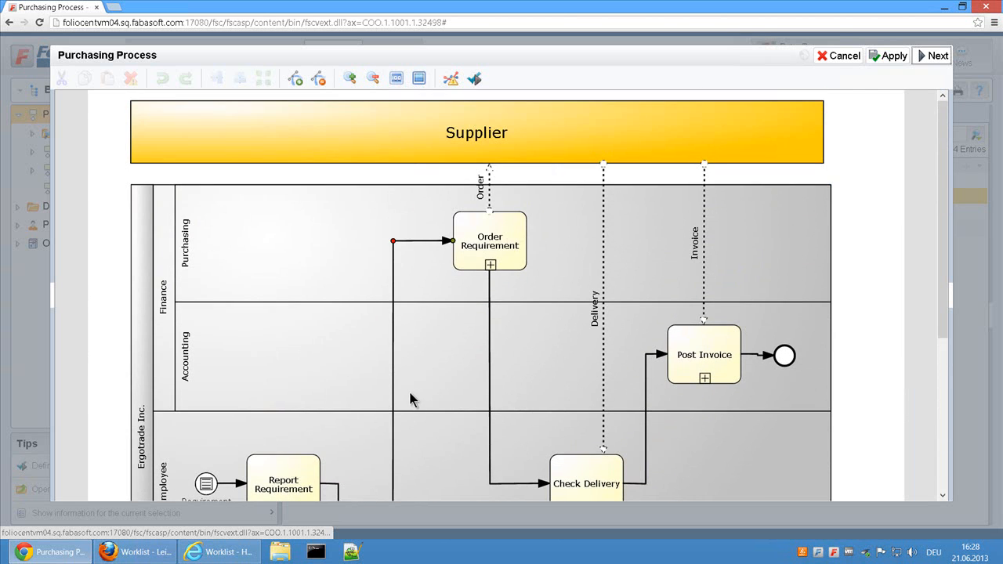
pyautogui.scroll(-1, 406, 403)
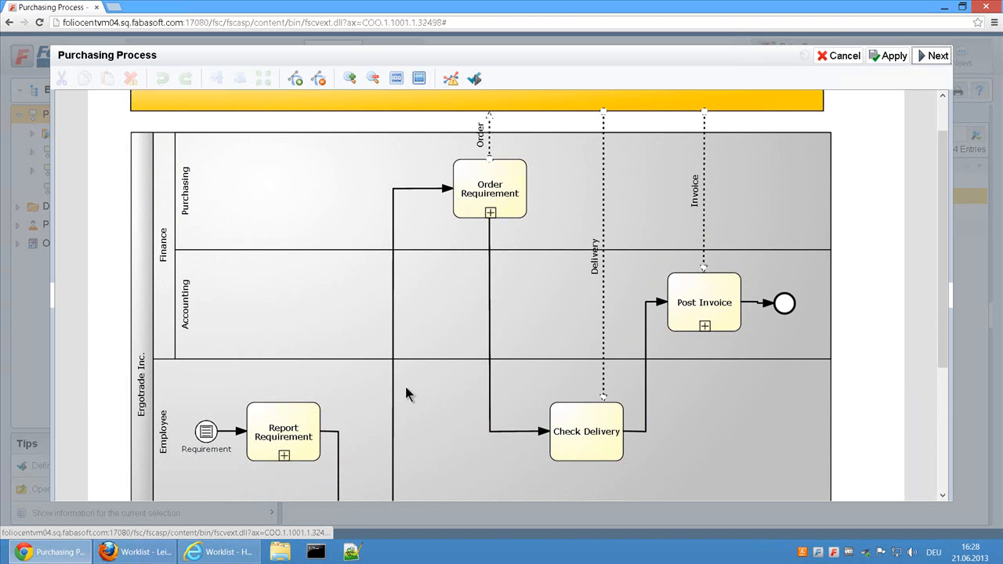
# Display the properties of the Post Invoice subprocess and open its linked Incoming Invoice Process diagram
pyautogui.press('Tab')
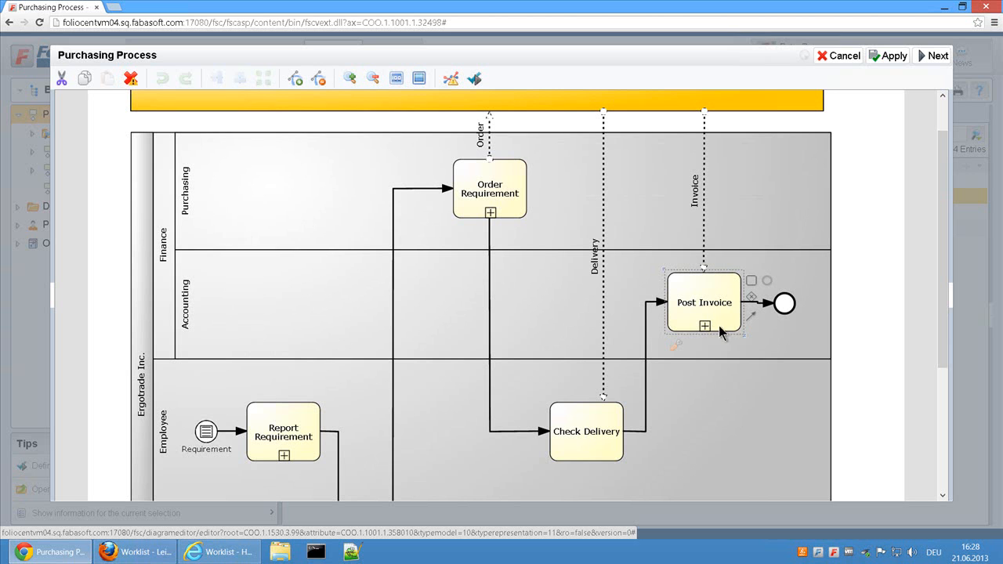
pyautogui.click(951, 300)
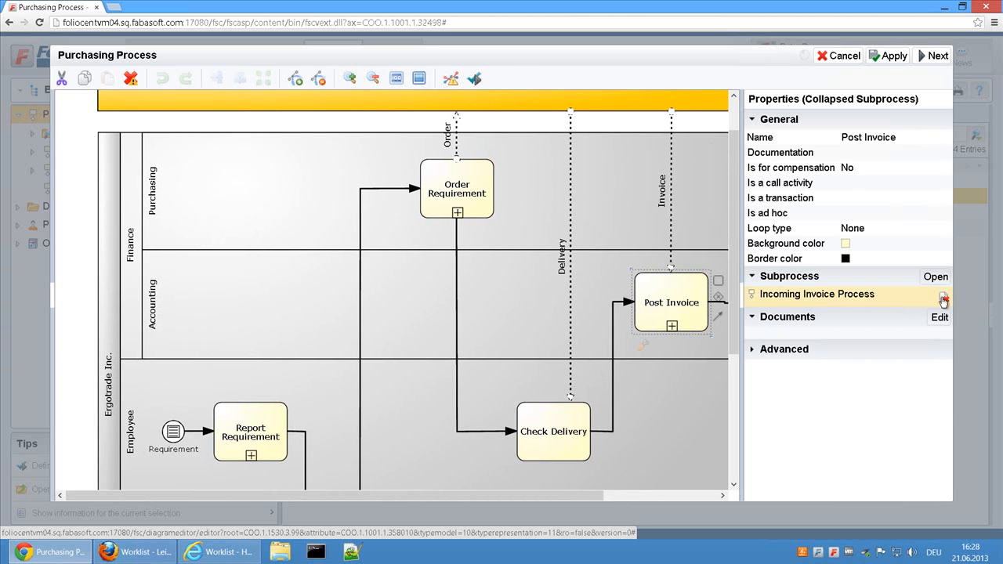
pyautogui.click(672, 327)
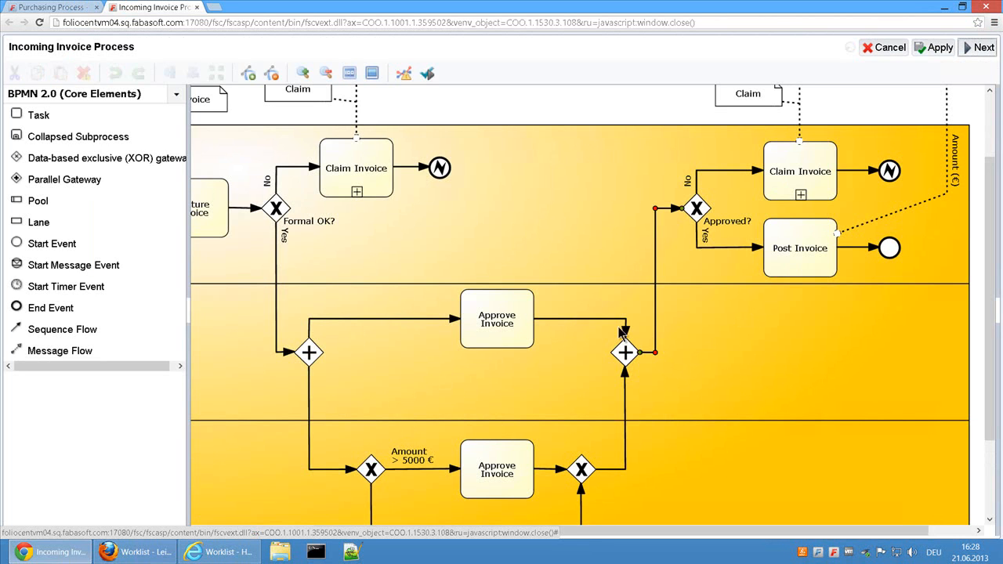
# Collapse the BPMN element palette and zoom out to show the Incoming Invoice Process across its full width
pyautogui.click(189, 316)
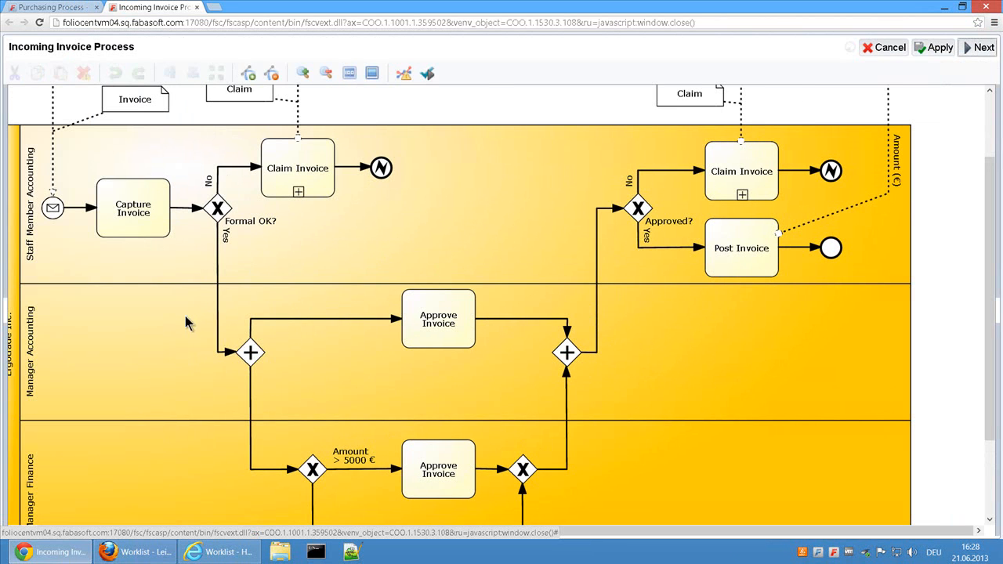
pyautogui.click(326, 73)
pyautogui.scroll(1, 285, 206)
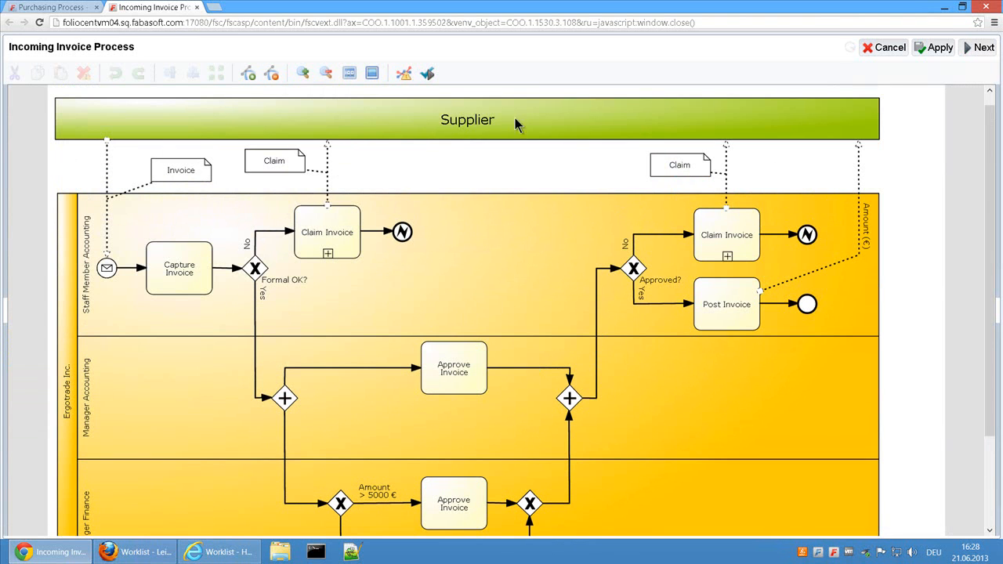
# Select the Ergotrade Inc. pool, look over its lanes and display its properties
pyautogui.click(69, 340)
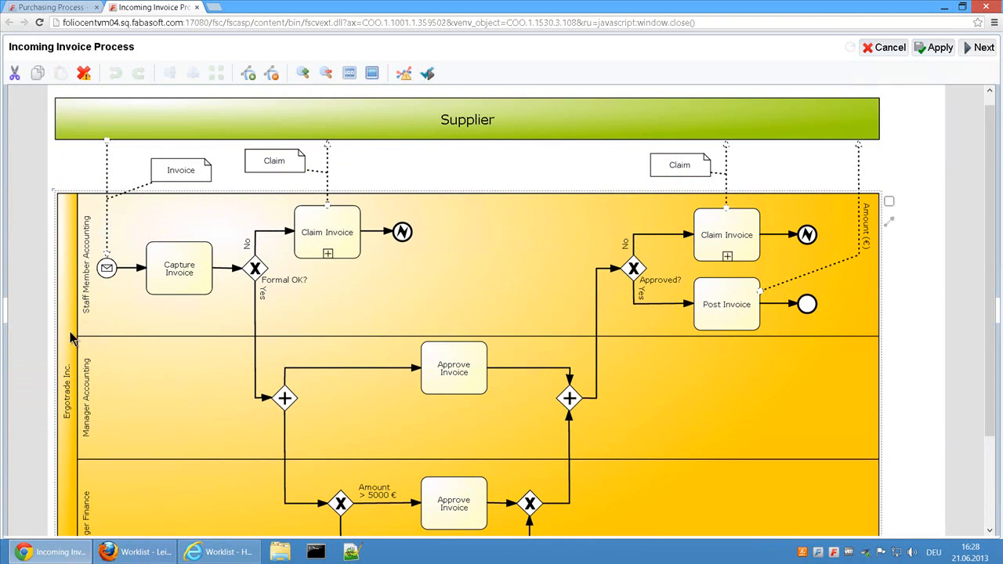
pyautogui.scroll(-1, 89, 441)
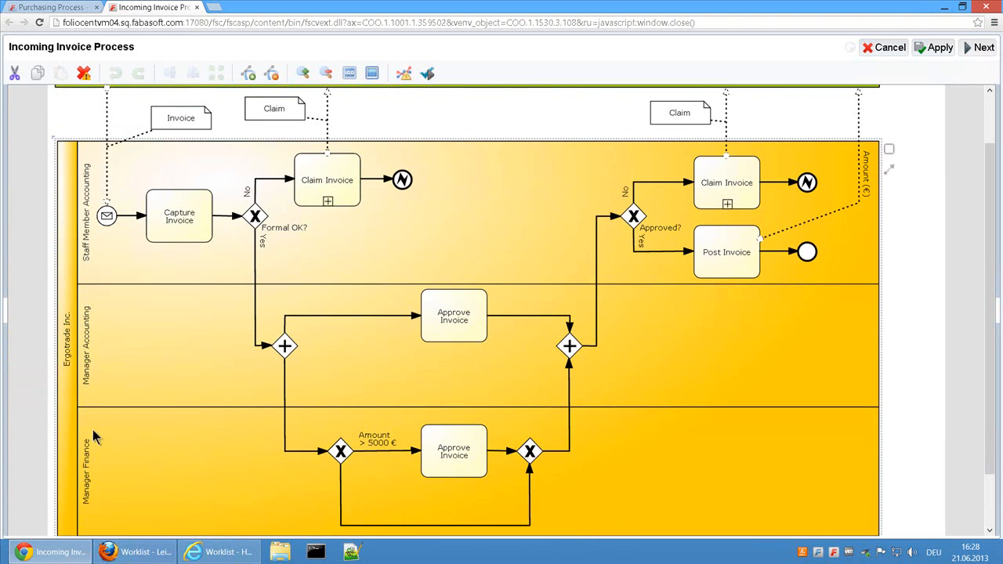
pyautogui.scroll(1, 96, 423)
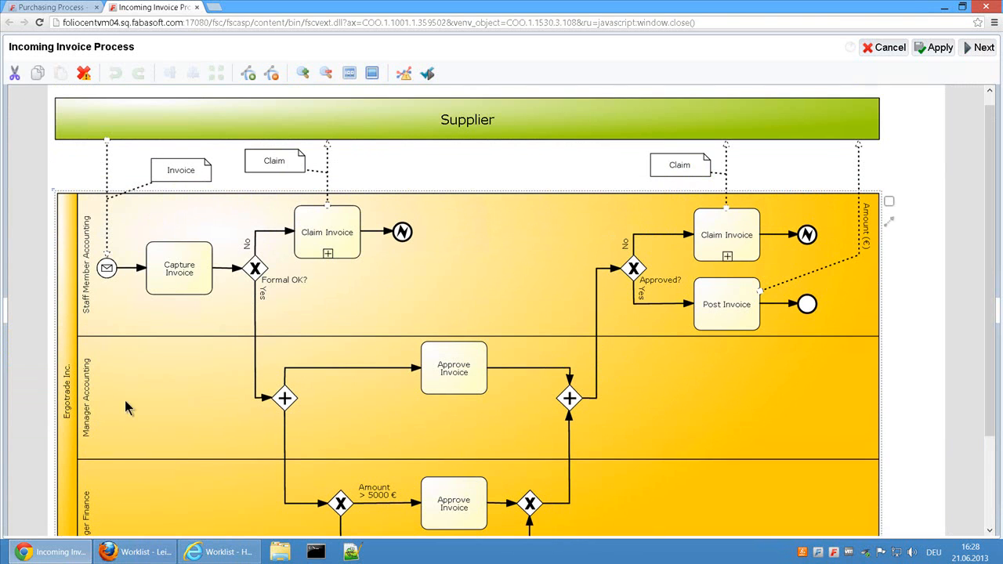
pyautogui.click(999, 314)
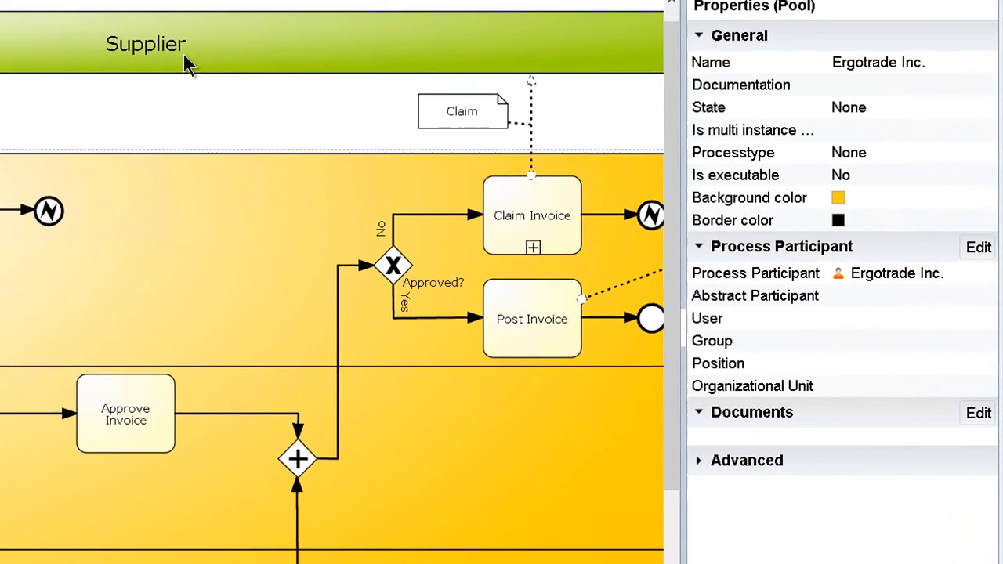
# Assign the external participant Supplier as process participant of the Supplier pool
pyautogui.click(459, 125)
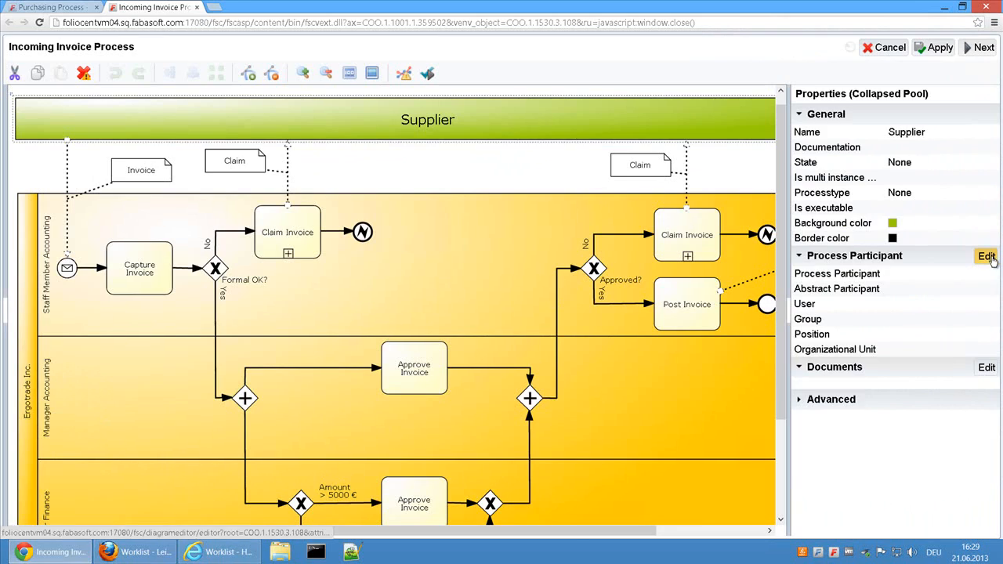
pyautogui.click(989, 259)
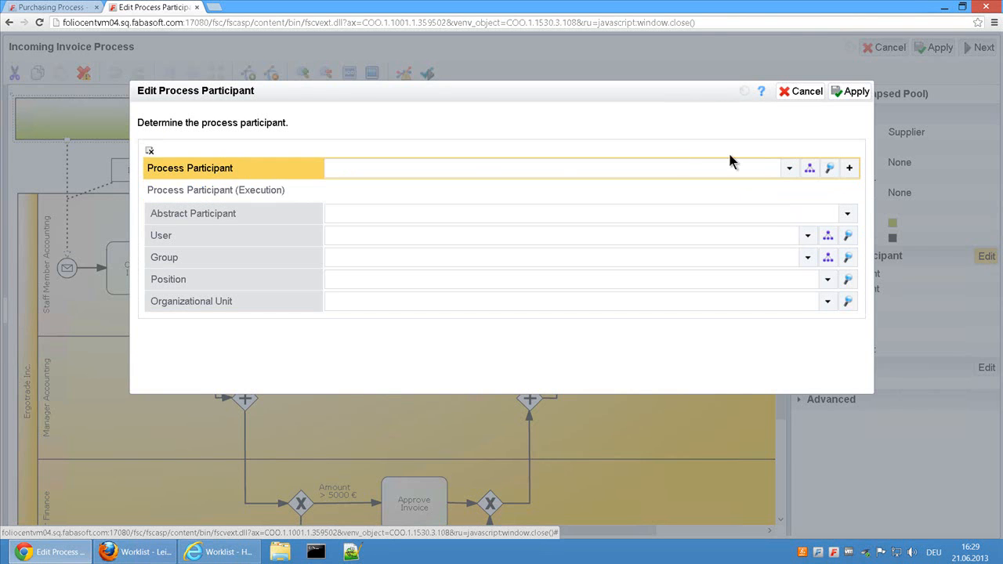
pyautogui.click(809, 167)
pyautogui.click(241, 237)
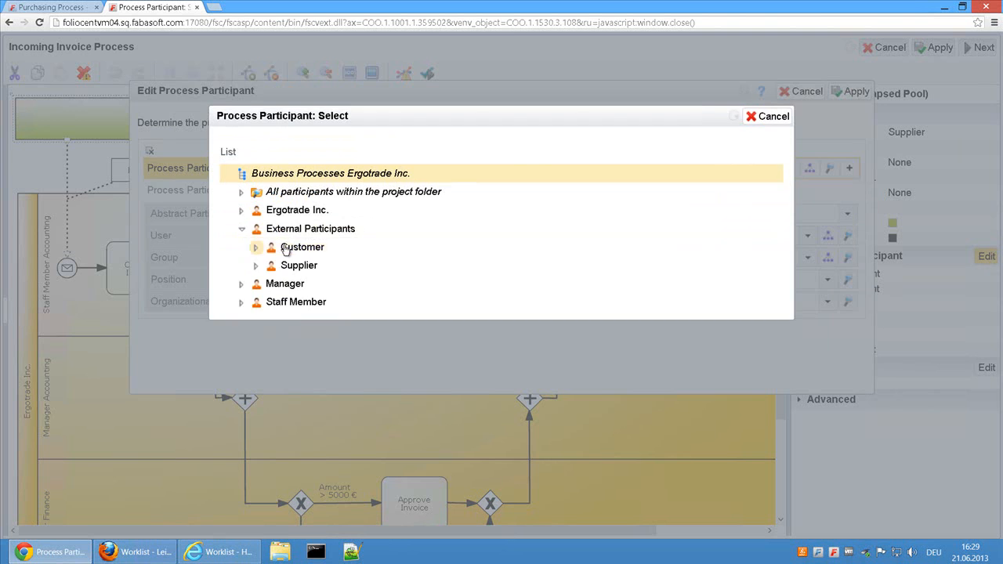
pyautogui.click(316, 271)
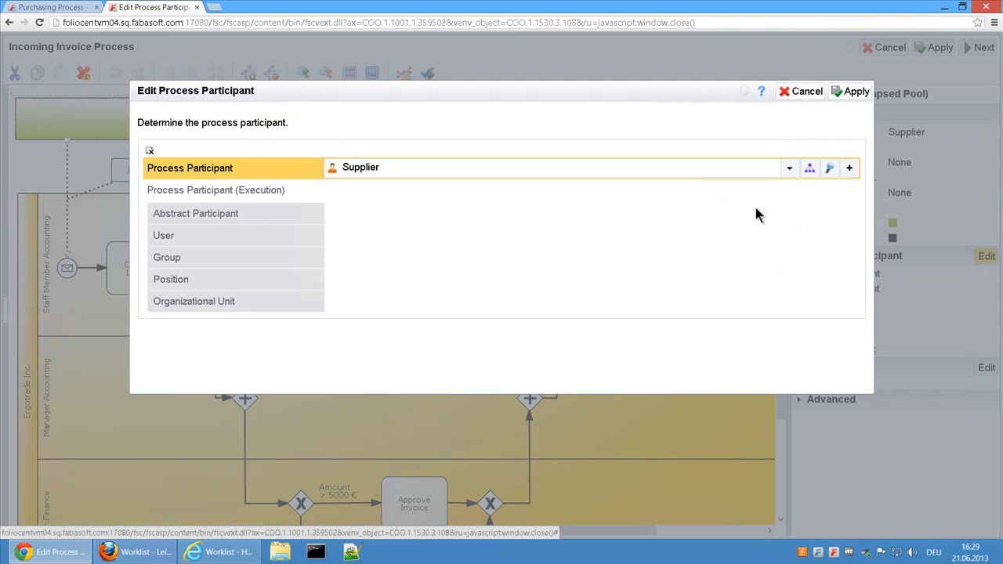
pyautogui.click(853, 93)
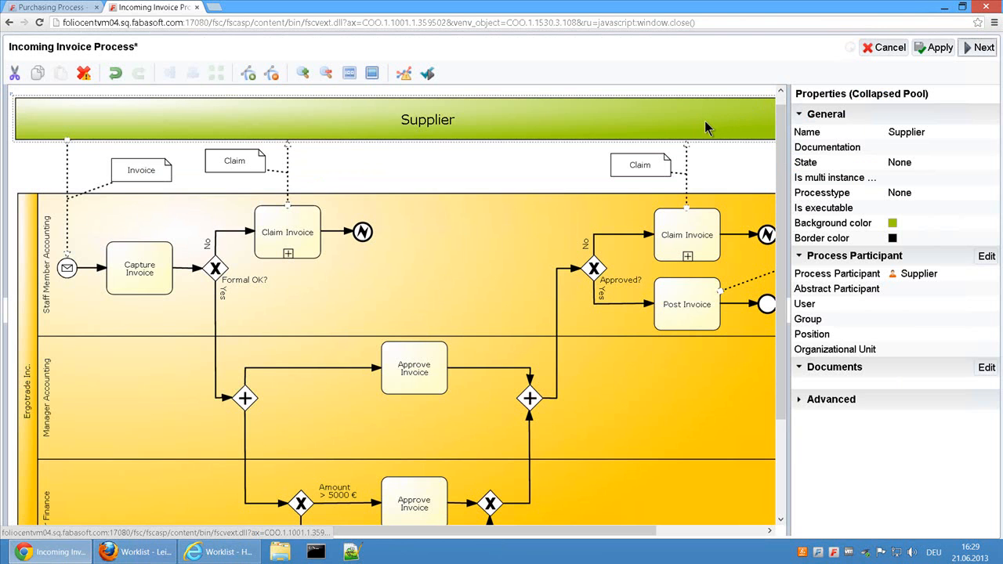
# Assign Staff Member Accounting as process participant of the Staff Member Accounting lane
pyautogui.click(48, 274)
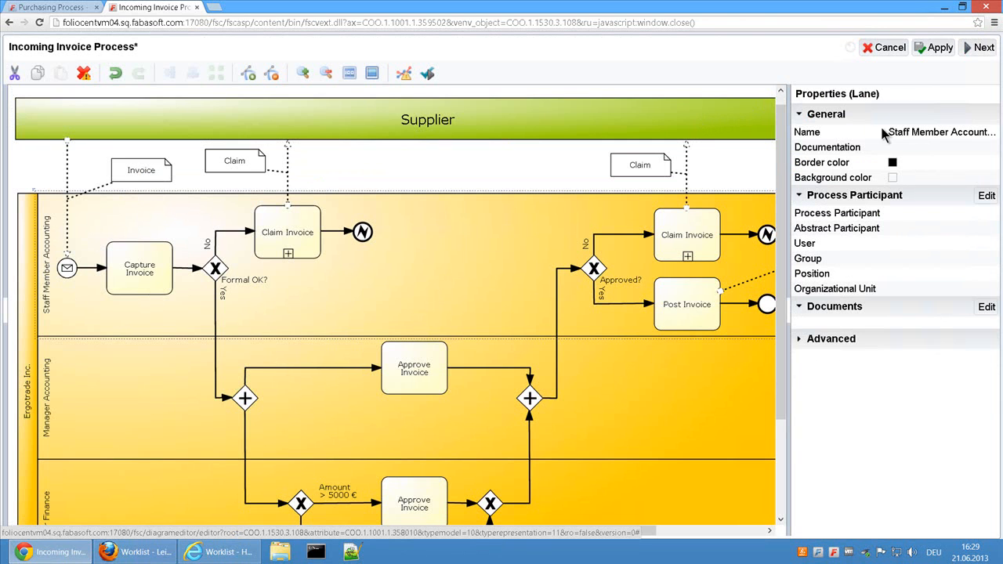
pyautogui.click(985, 196)
pyautogui.click(809, 169)
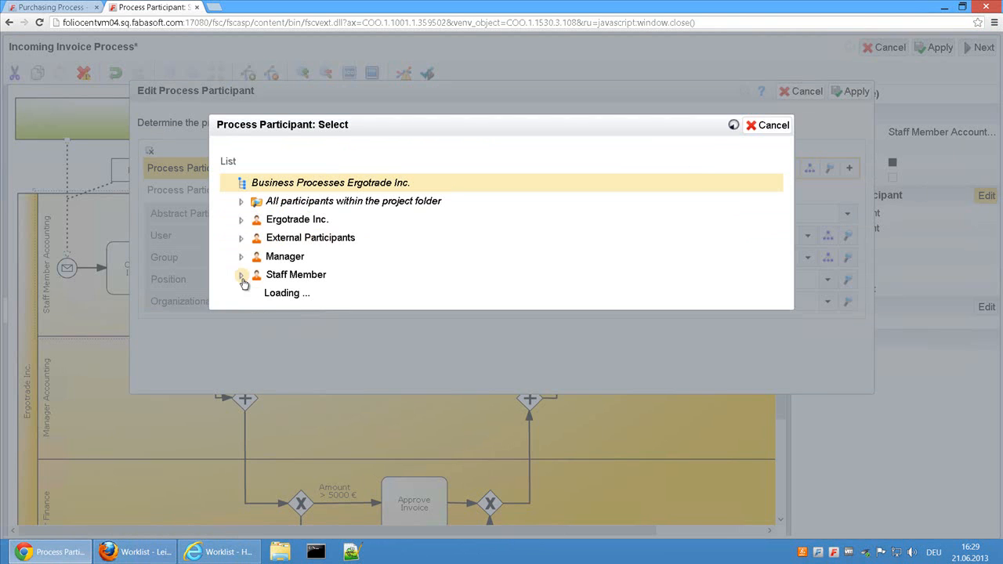
pyautogui.click(242, 274)
pyautogui.click(372, 280)
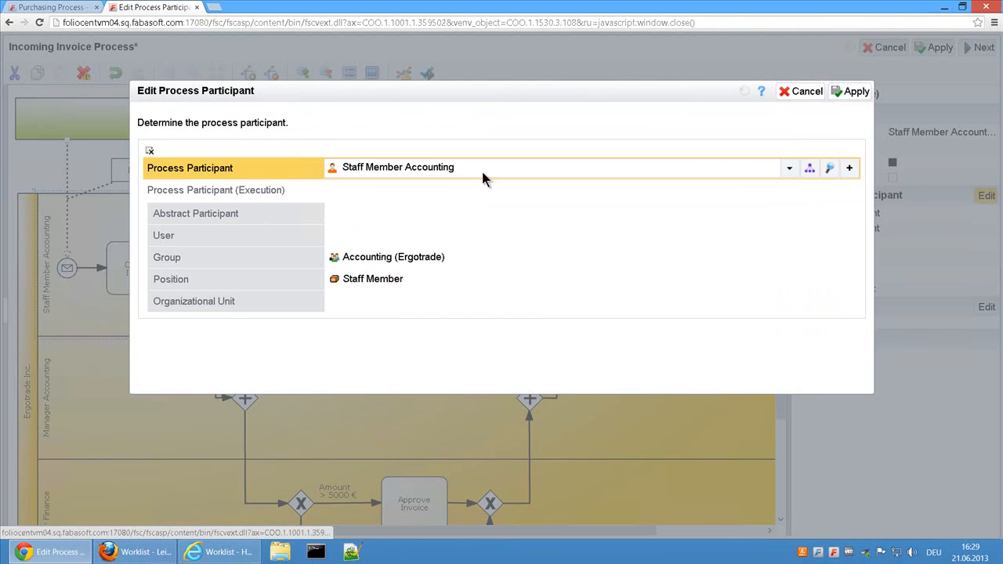
pyautogui.click(263, 191)
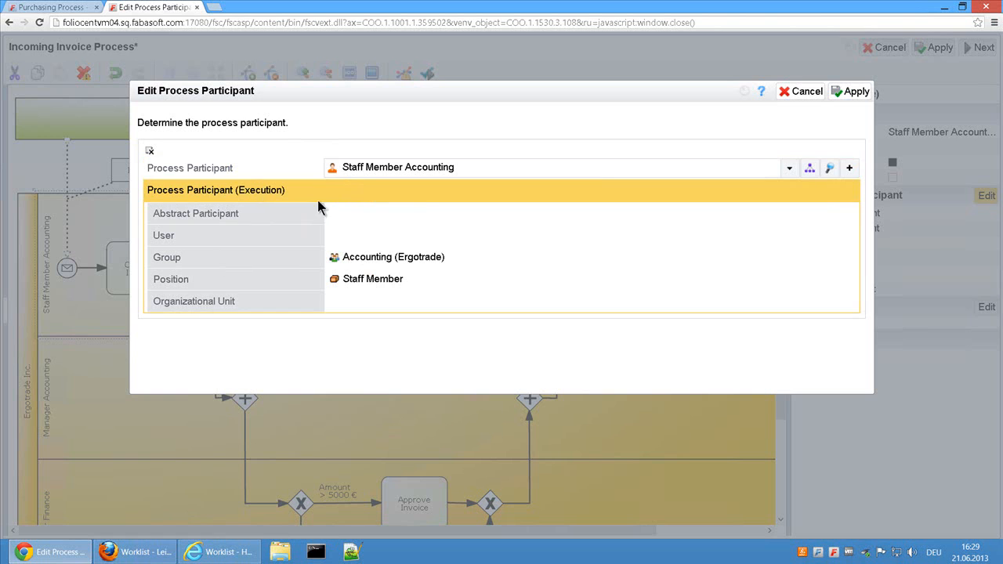
pyautogui.click(852, 92)
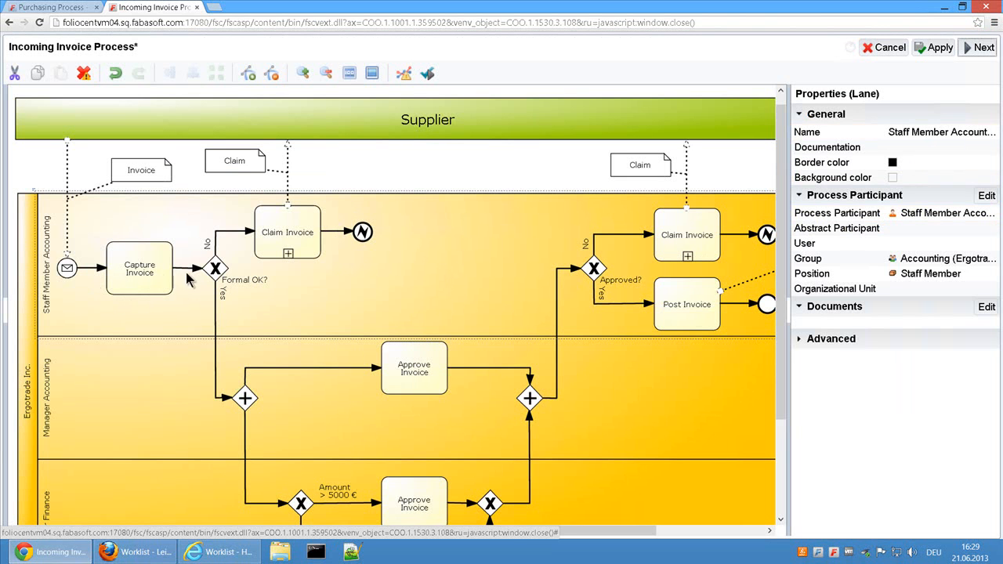
# Add a new BPMN process diagram named "Claim Invoice" as subprocess of the Claim Invoice activity after the "Formal OK?" gateway
pyautogui.click(292, 235)
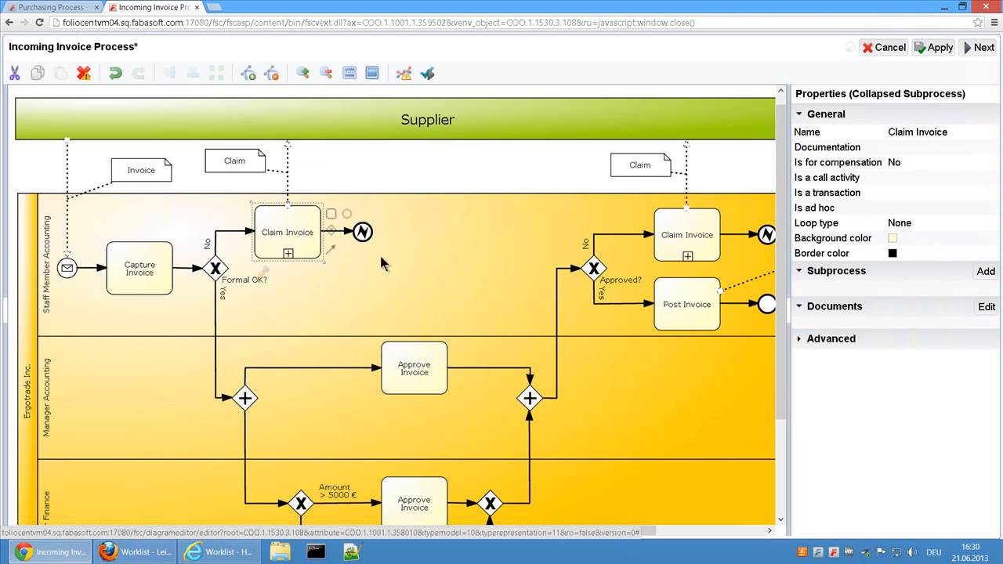
pyautogui.click(288, 255)
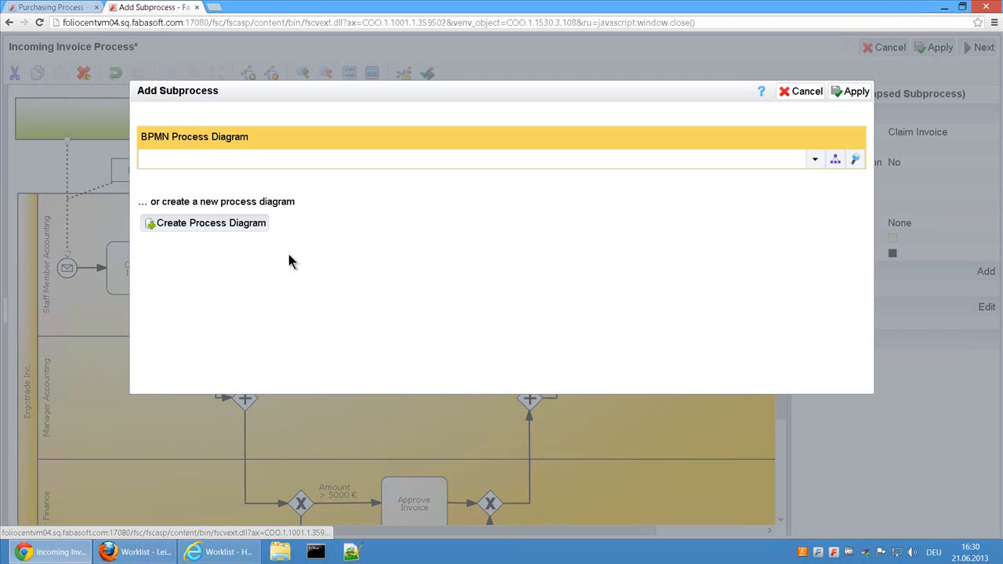
pyautogui.click(230, 225)
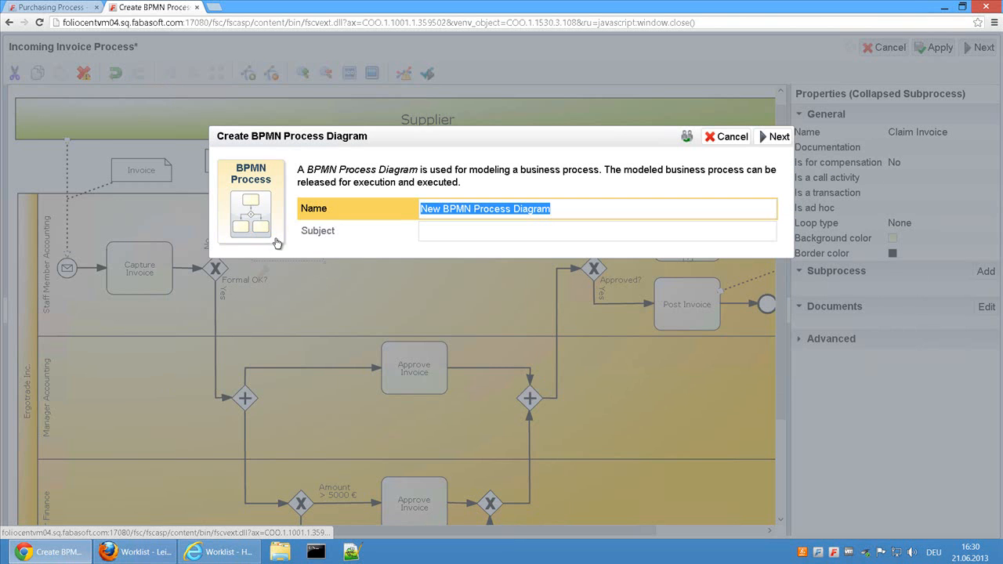
pyautogui.write('Cla')
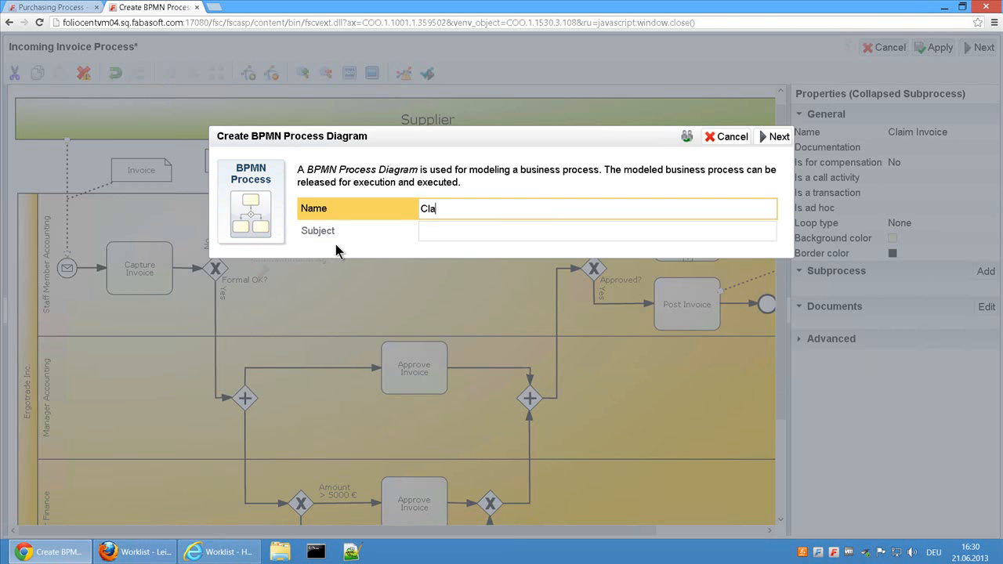
pyautogui.write('im Invoice')
pyautogui.click(779, 137)
# Apply the changes to the Incoming Invoice Process and open the diagram of the new Claim Invoice subprocess
pyautogui.click(934, 50)
pyautogui.click(289, 253)
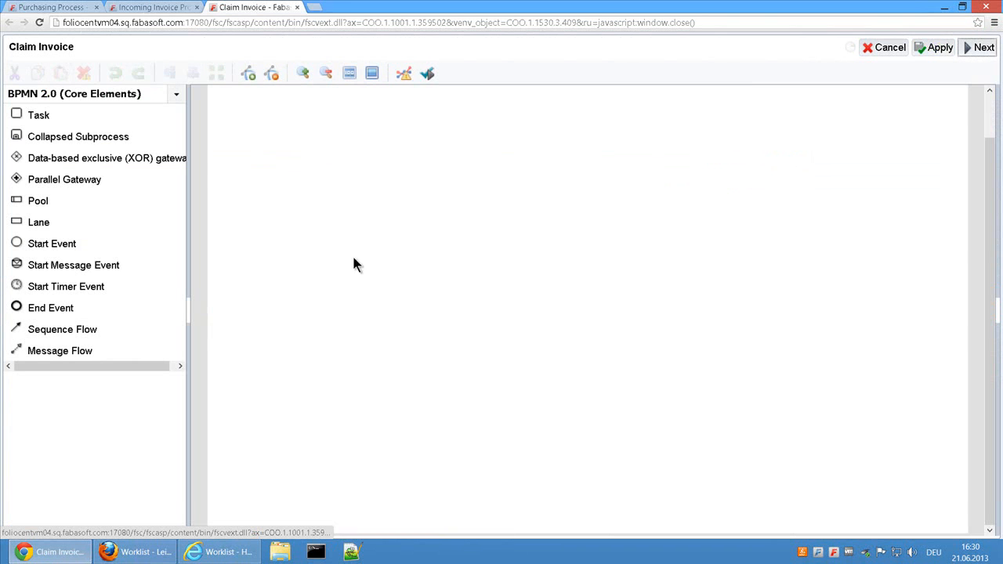
# Close the Claim Invoice diagram and view the properties of the Manager Accounting lane in the Incoming Invoice Process
pyautogui.click(981, 47)
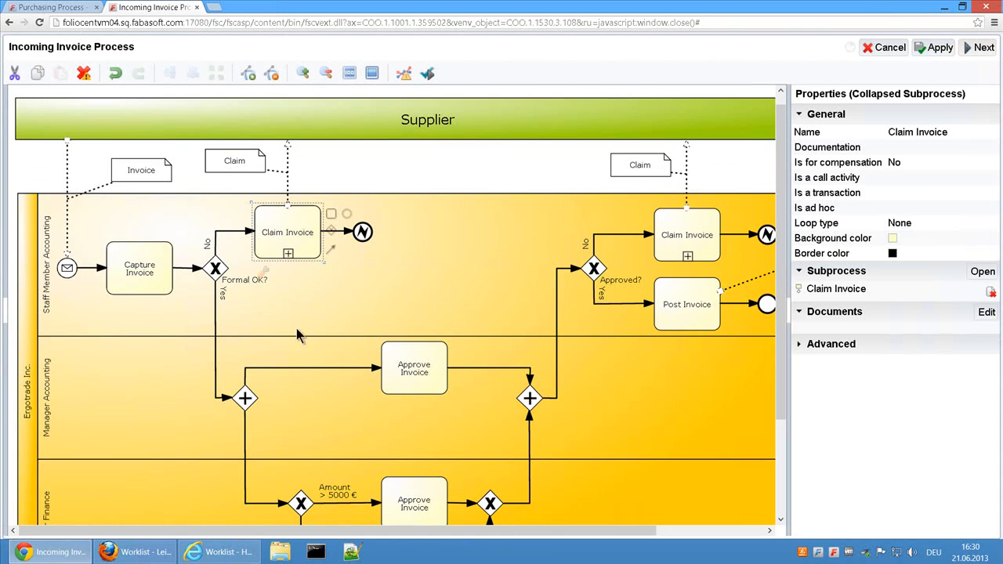
pyautogui.click(212, 418)
pyautogui.scroll(-1, 298, 339)
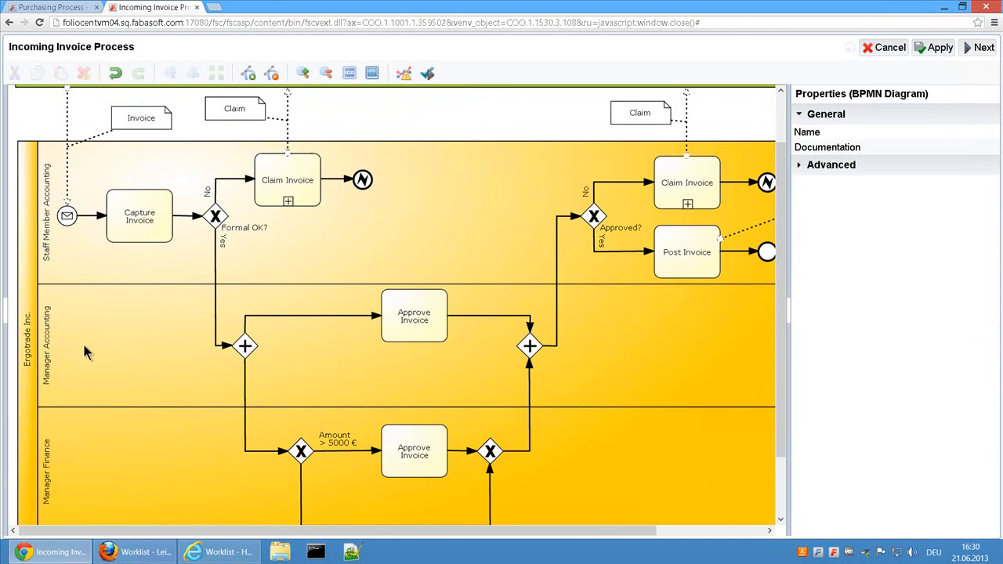
pyautogui.click(46, 350)
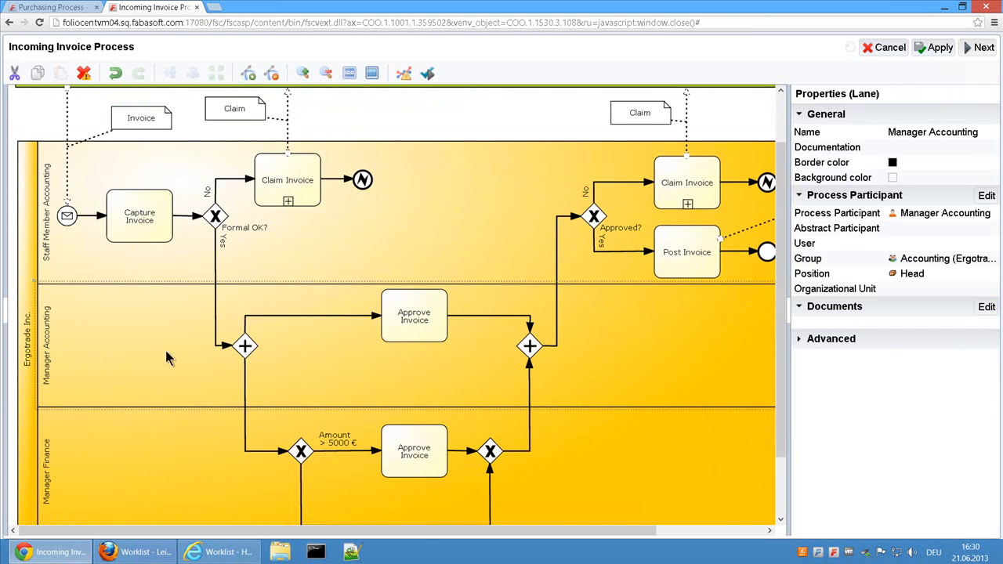
# Review the related documents of the Approve Invoice task in the Manager Accounting lane
pyautogui.click(436, 316)
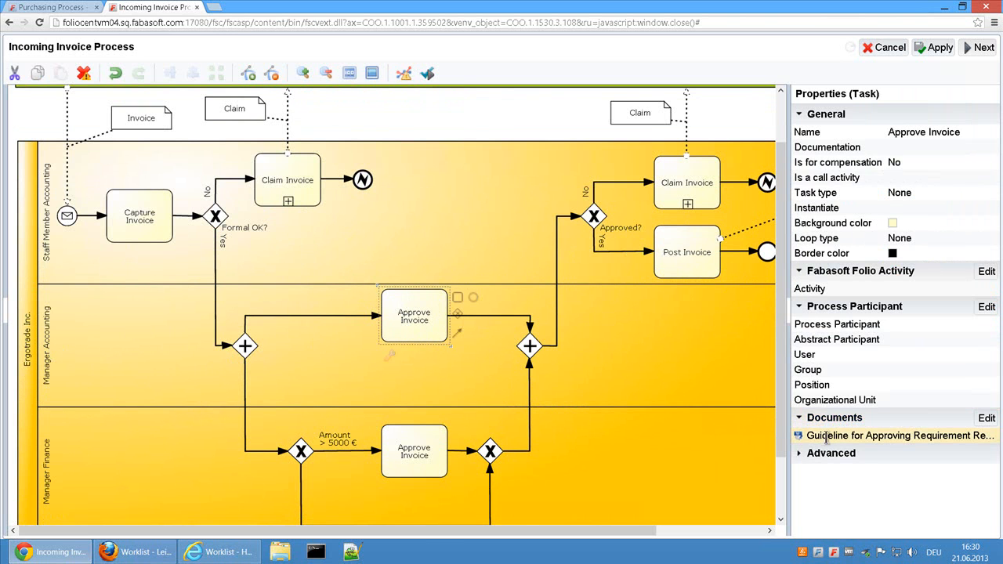
pyautogui.click(986, 417)
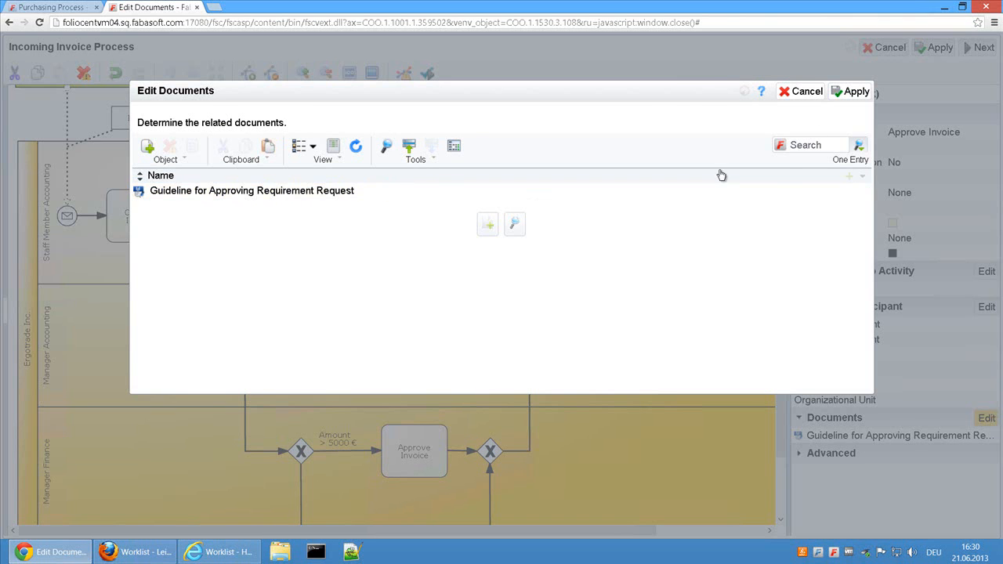
pyautogui.click(850, 92)
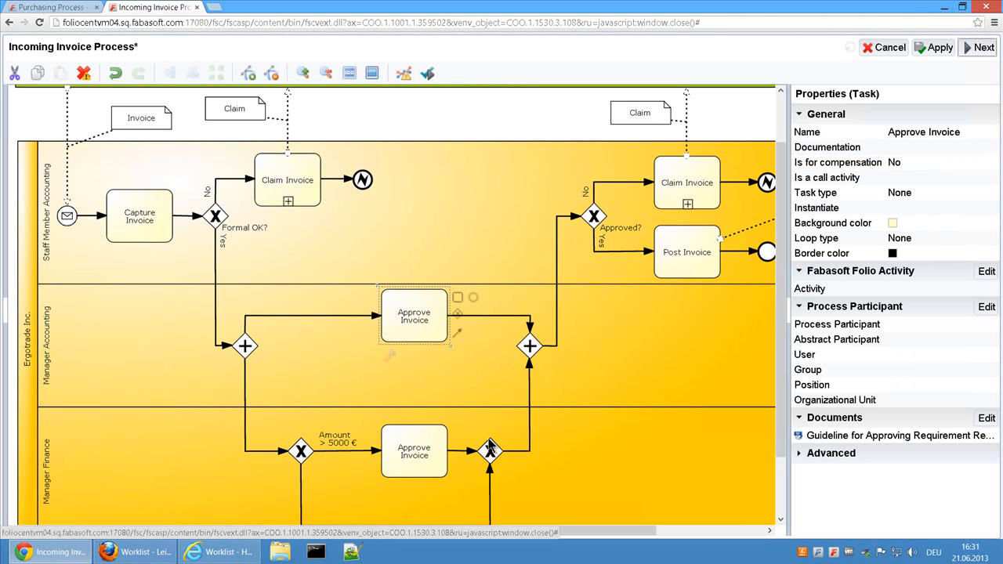
# Link the existing Claim Invoice diagram from the Incoming Invoice Process as subprocess of the Claim Invoice activity after the "Approved?" gateway
pyautogui.moveTo(602, 534); pyautogui.dragTo(705, 530)
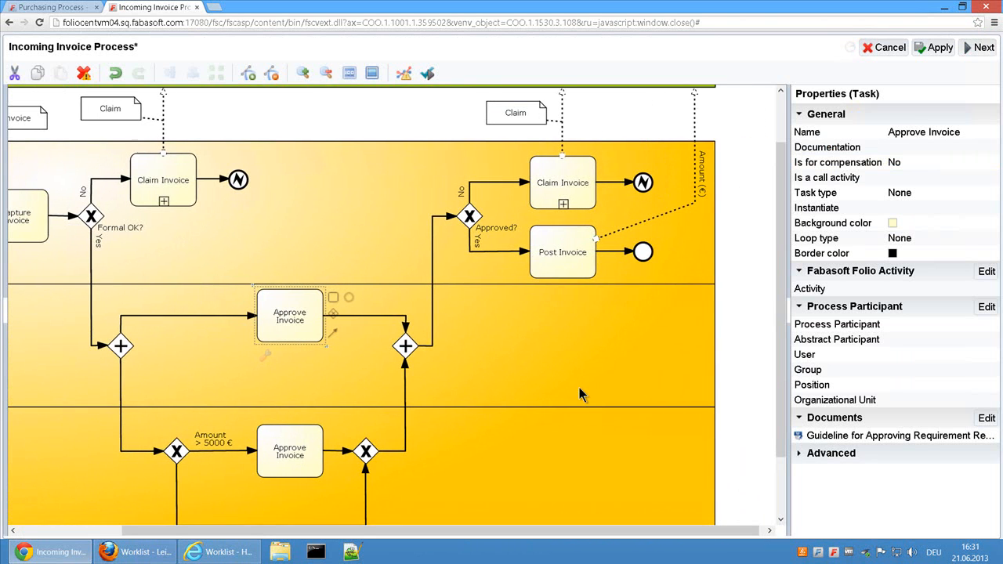
pyautogui.scroll(1, 582, 389)
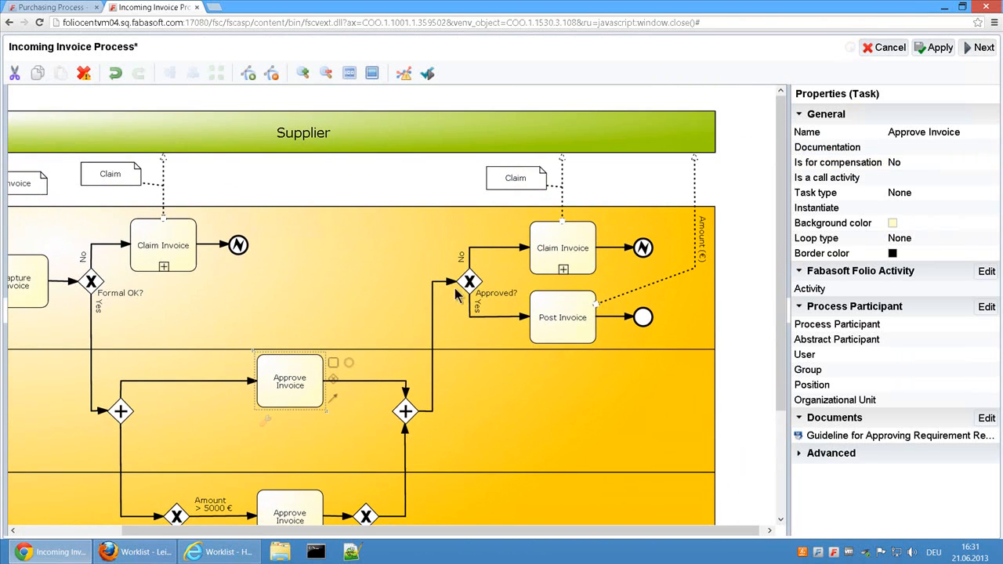
pyautogui.click(566, 248)
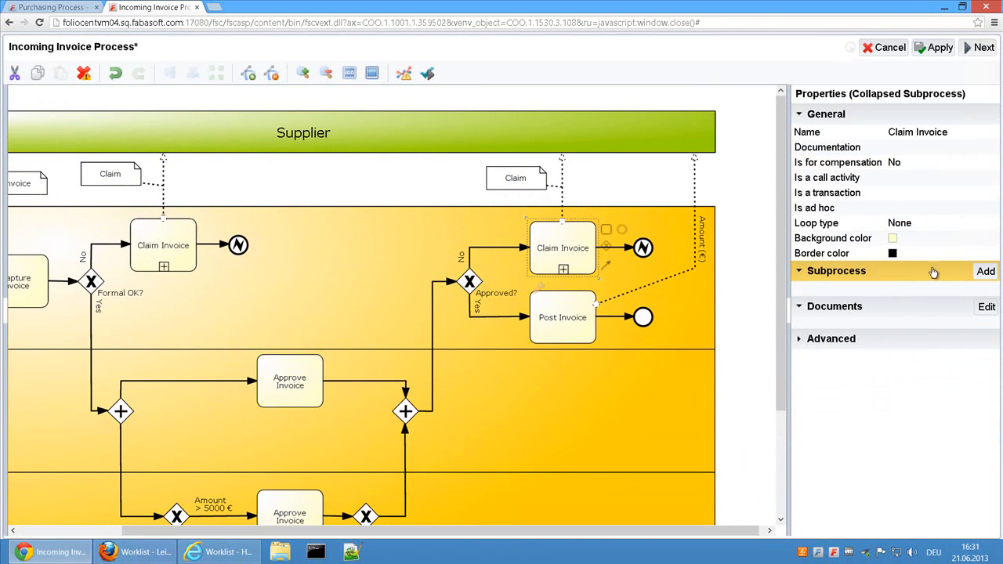
pyautogui.click(985, 271)
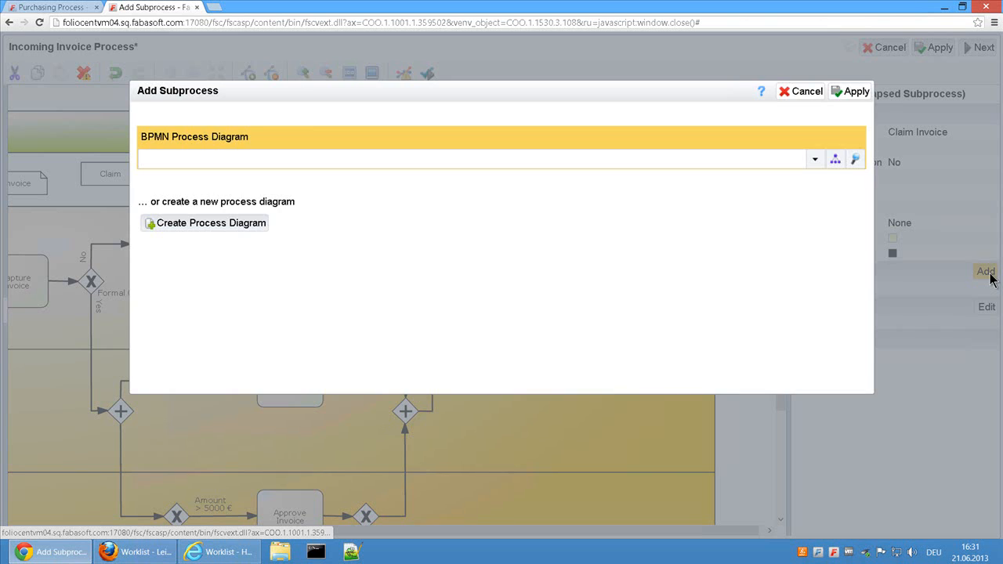
pyautogui.click(835, 161)
pyautogui.click(241, 224)
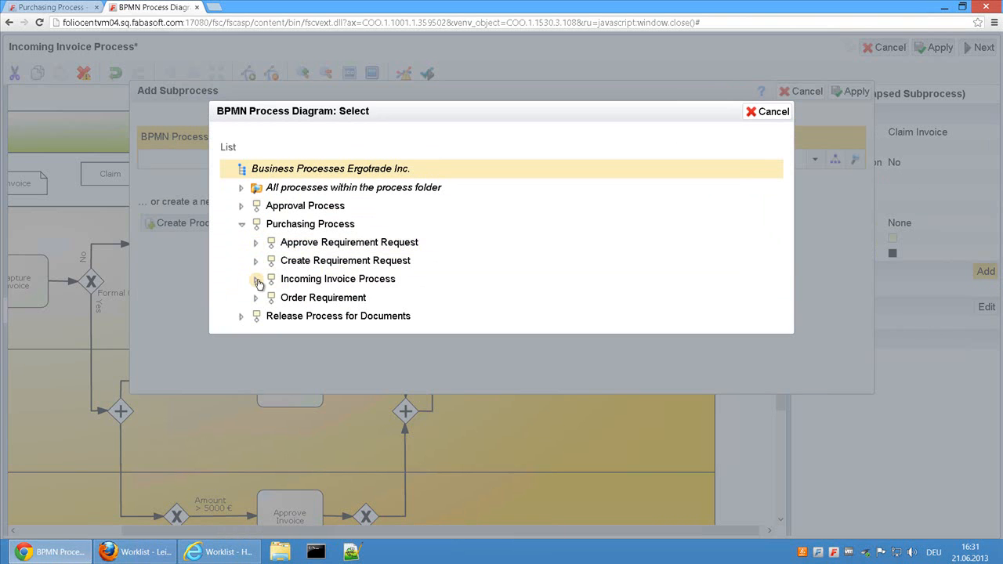
pyautogui.click(257, 280)
pyautogui.click(343, 293)
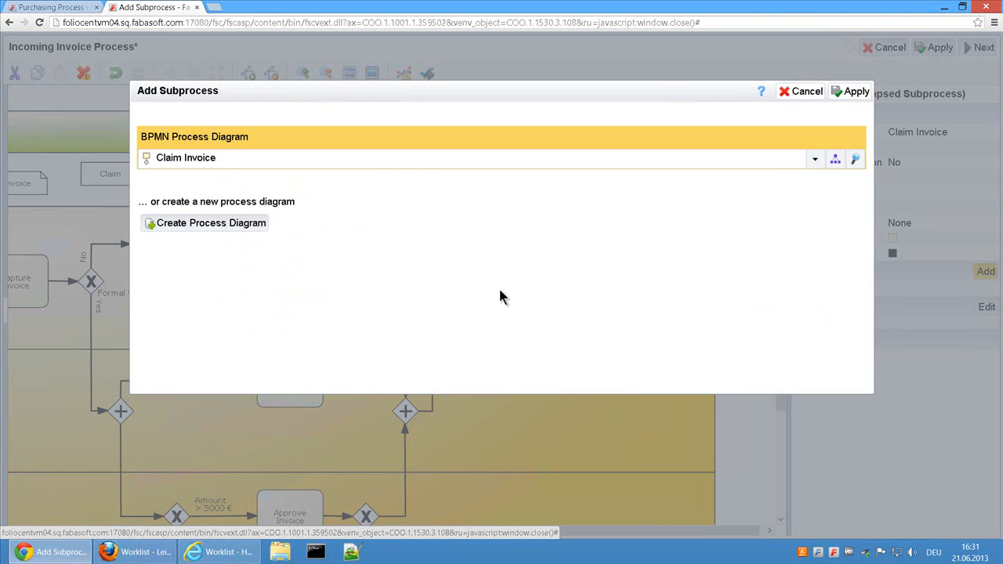
pyautogui.click(854, 92)
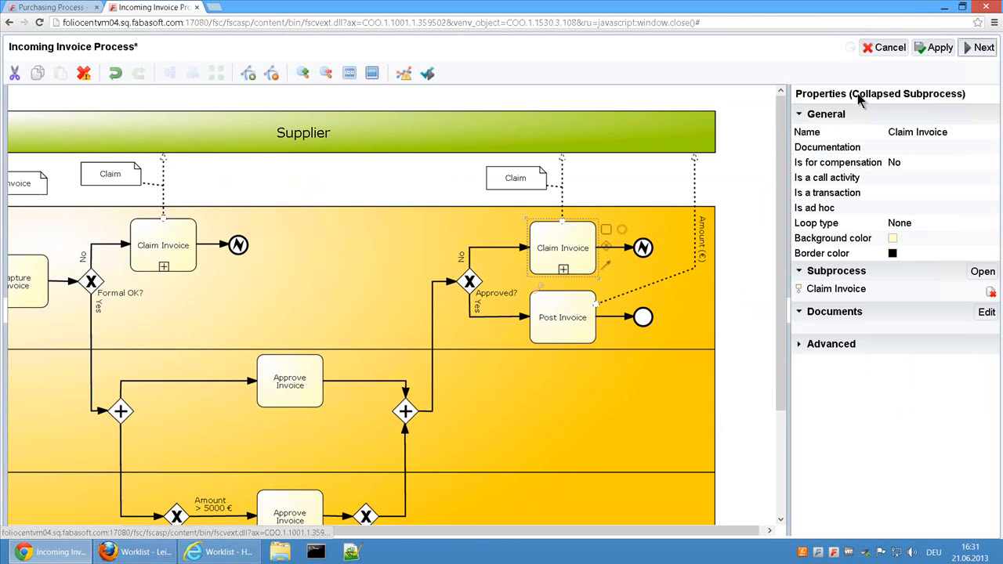
# Check the Post Invoice task's properties and finish editing the Incoming Invoice Process diagram
pyautogui.click(574, 307)
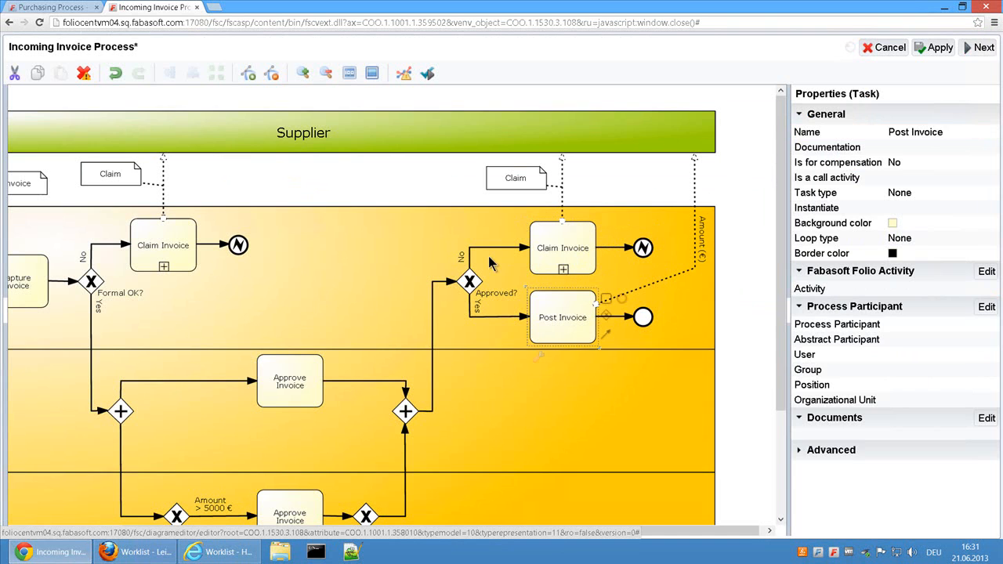
pyautogui.click(490, 264)
pyautogui.click(987, 54)
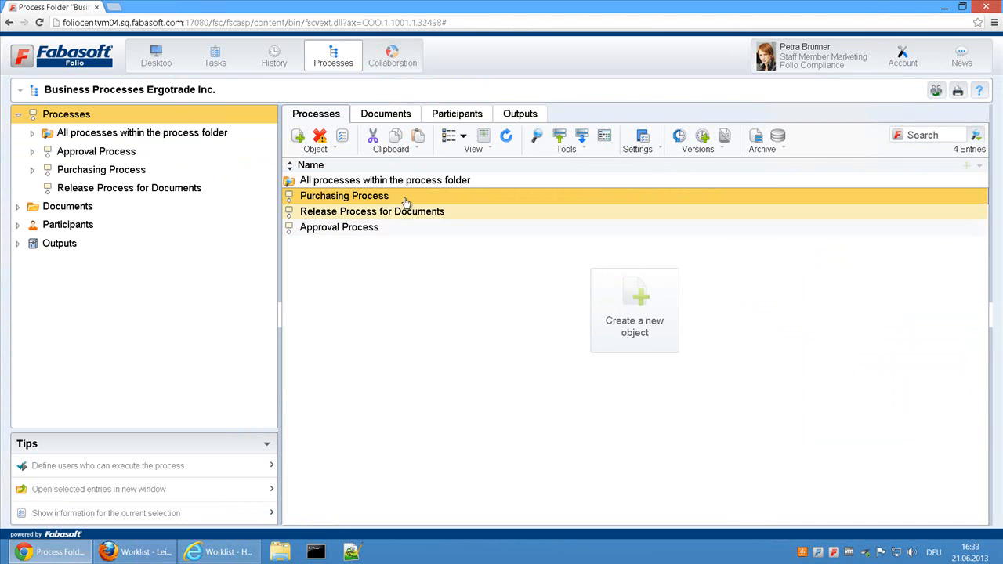
# Review the documents, participants and outputs of the Incoming Invoice Process within the Purchasing Process
pyautogui.click(99, 171)
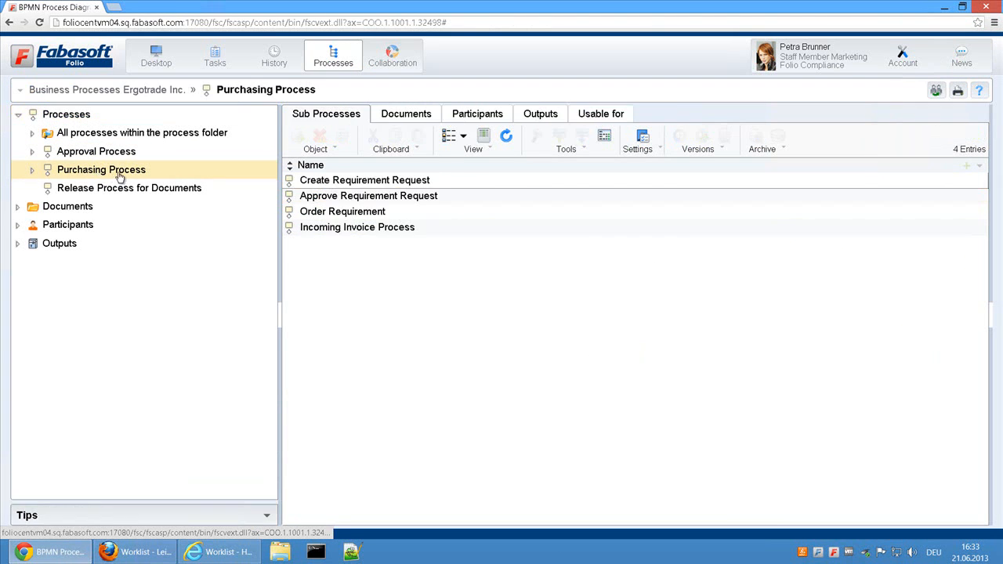
pyautogui.click(31, 170)
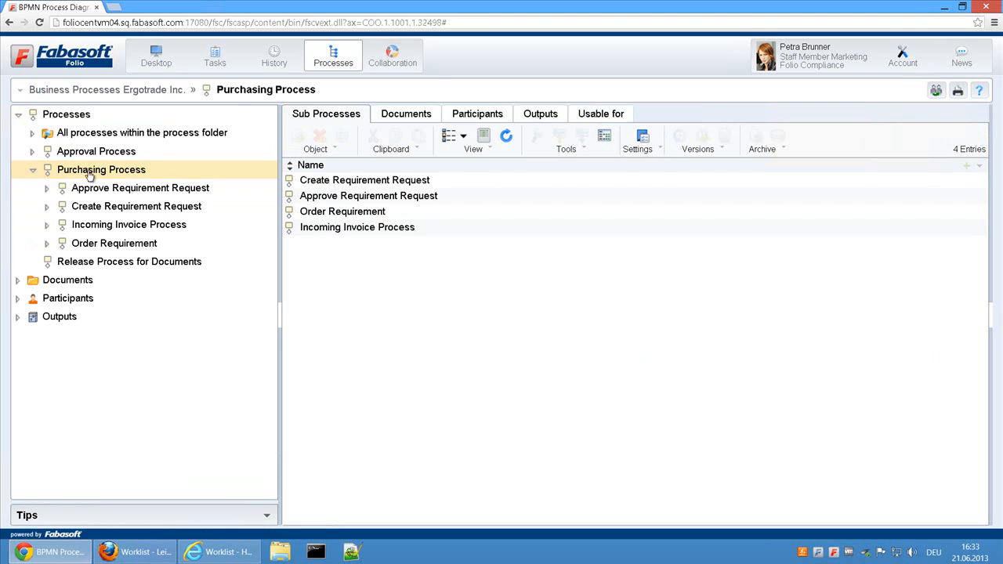
pyautogui.click(126, 225)
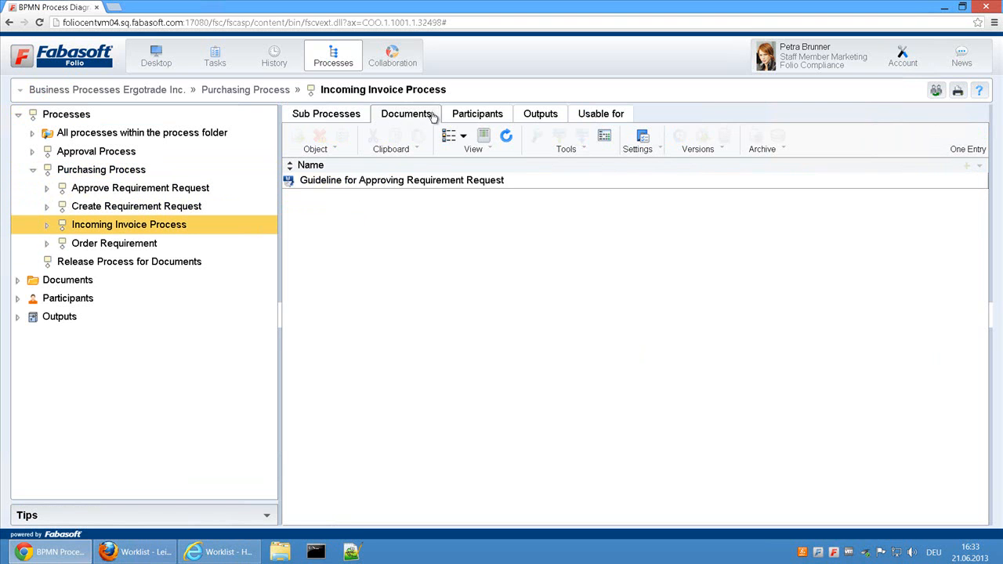
pyautogui.click(477, 113)
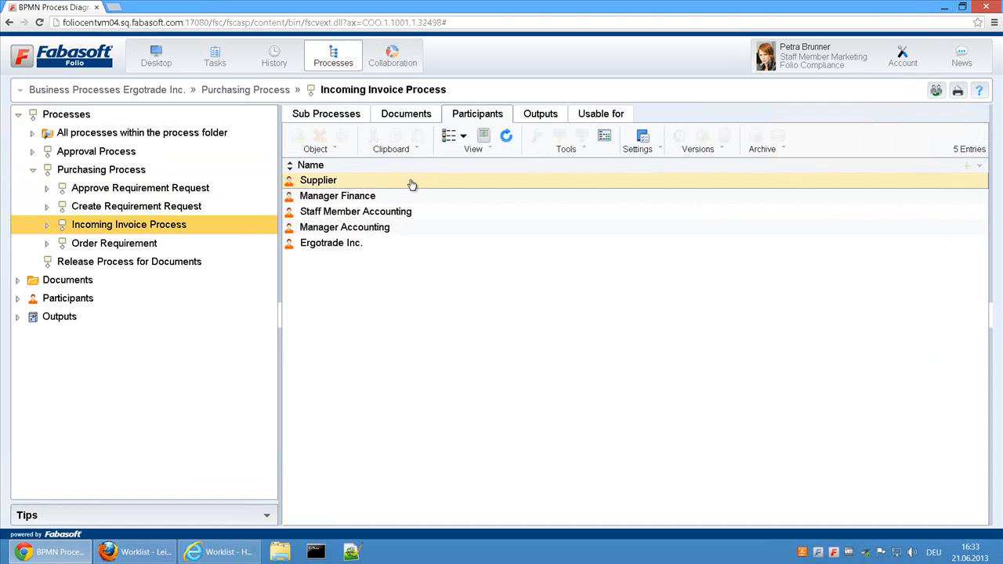
pyautogui.click(542, 115)
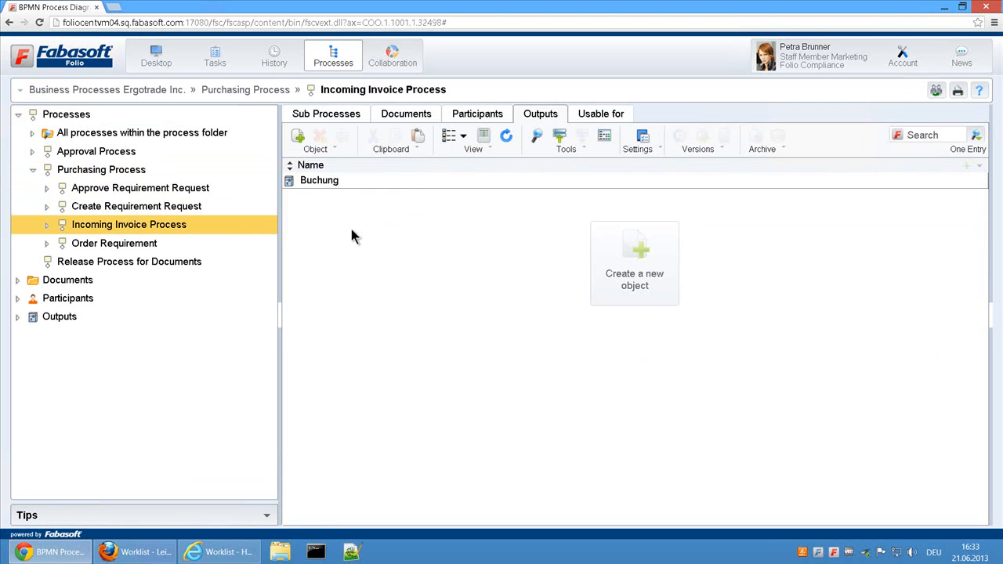
pyautogui.click(470, 120)
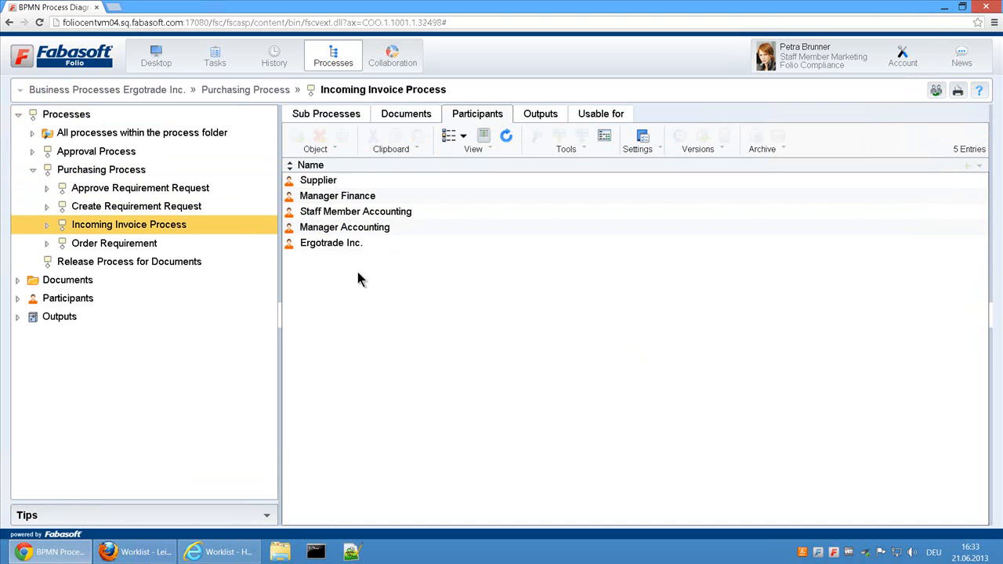
# Look up the related processes of the document "Guideline for Approving Requirement Request" in the Guidelines folder
pyautogui.click(32, 170)
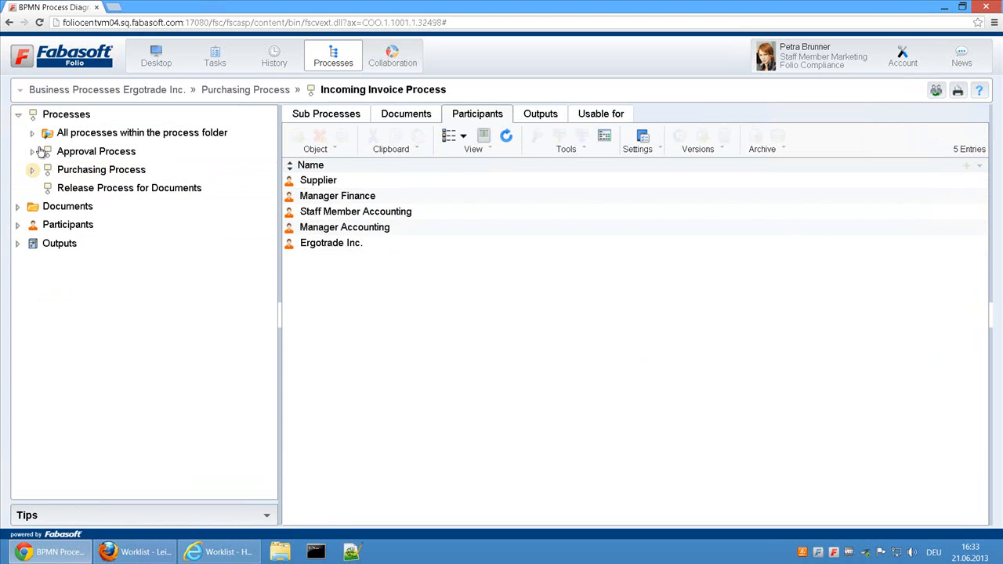
pyautogui.click(18, 206)
pyautogui.click(77, 209)
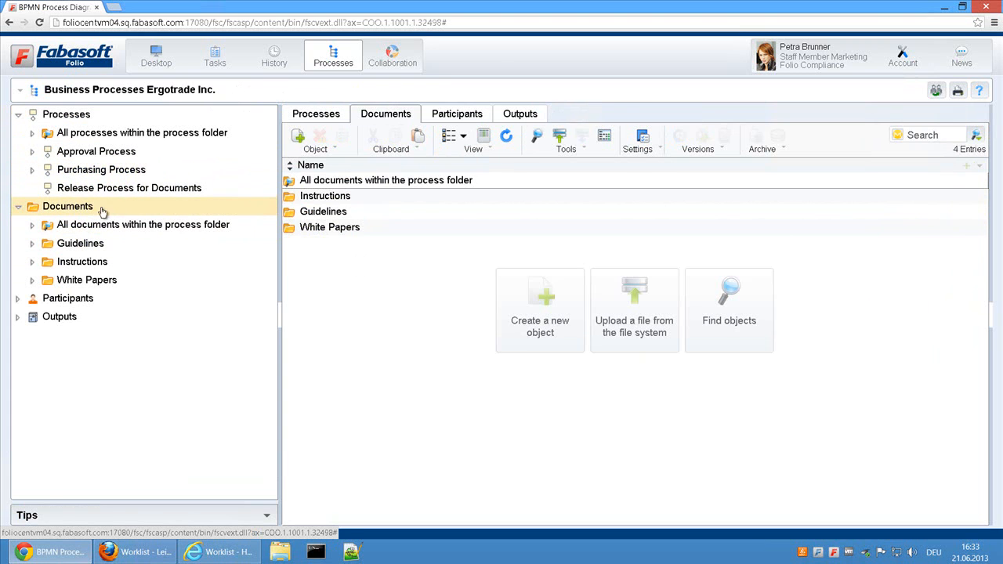
pyautogui.doubleClick(347, 213)
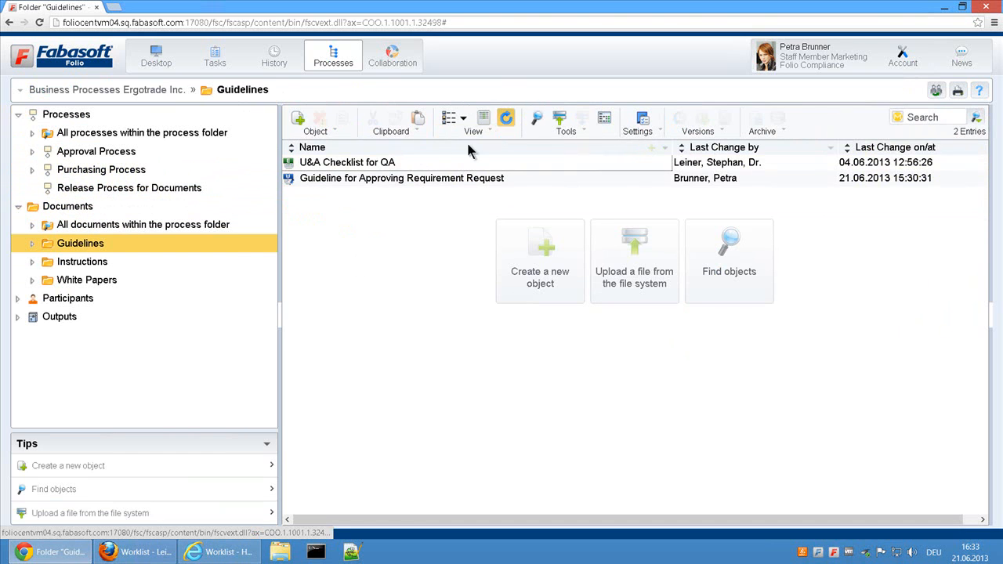
pyautogui.click(413, 182)
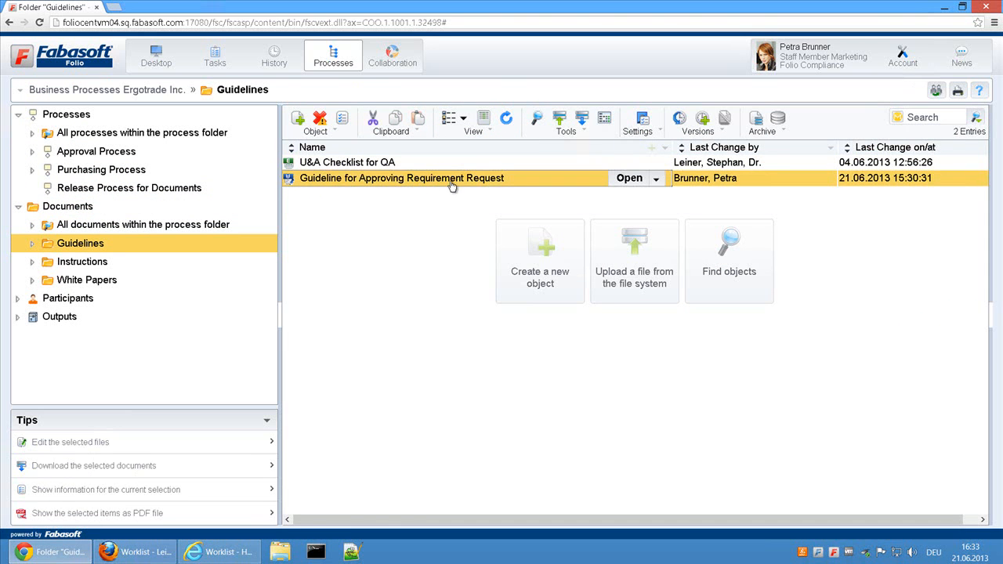
pyautogui.rightClick(451, 186)
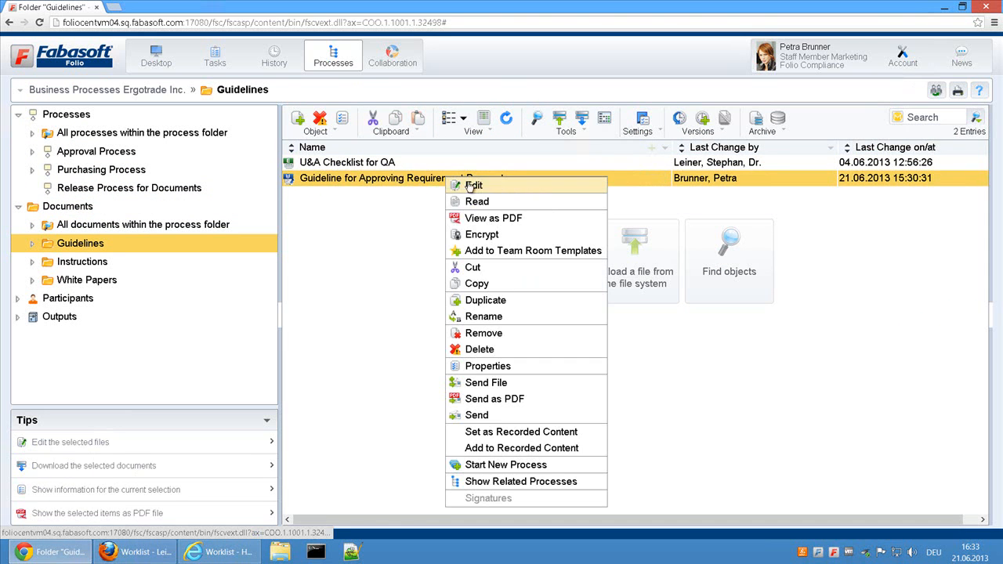
pyautogui.click(517, 483)
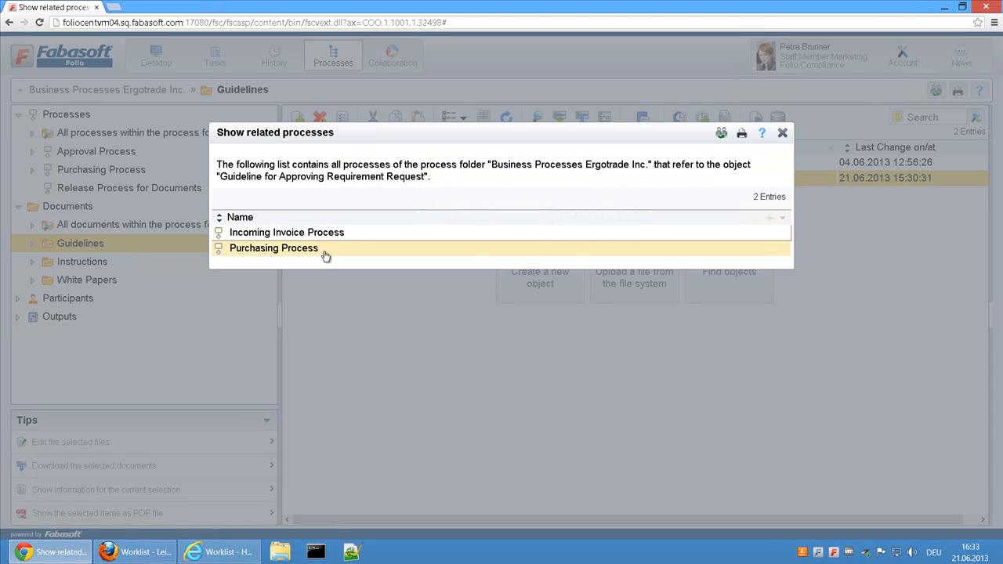
pyautogui.click(782, 132)
# Look up the related processes of the participant Supplier under External Participants
pyautogui.click(17, 206)
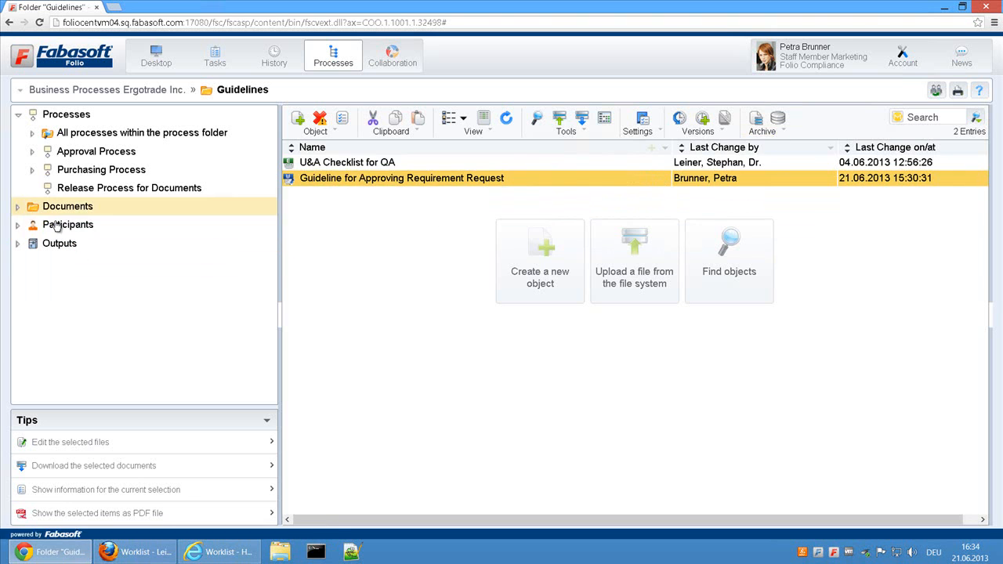
pyautogui.click(67, 224)
pyautogui.doubleClick(374, 218)
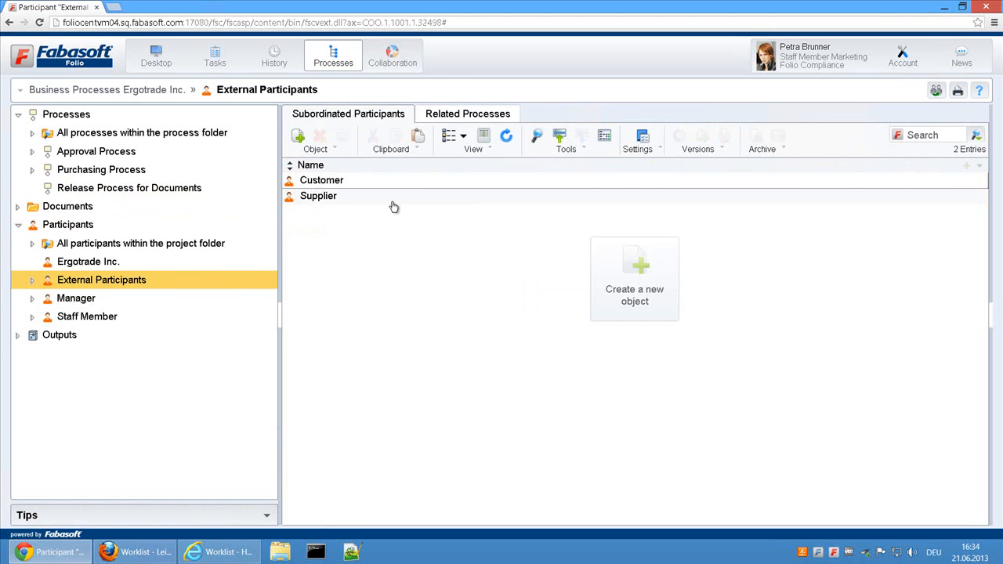
pyautogui.rightClick(356, 202)
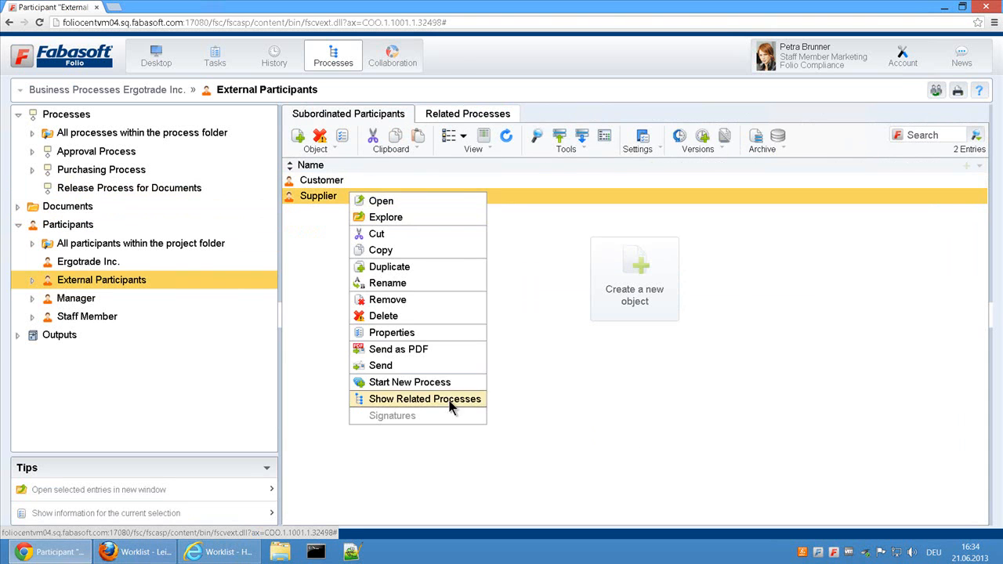
pyautogui.click(325, 396)
pyautogui.click(782, 133)
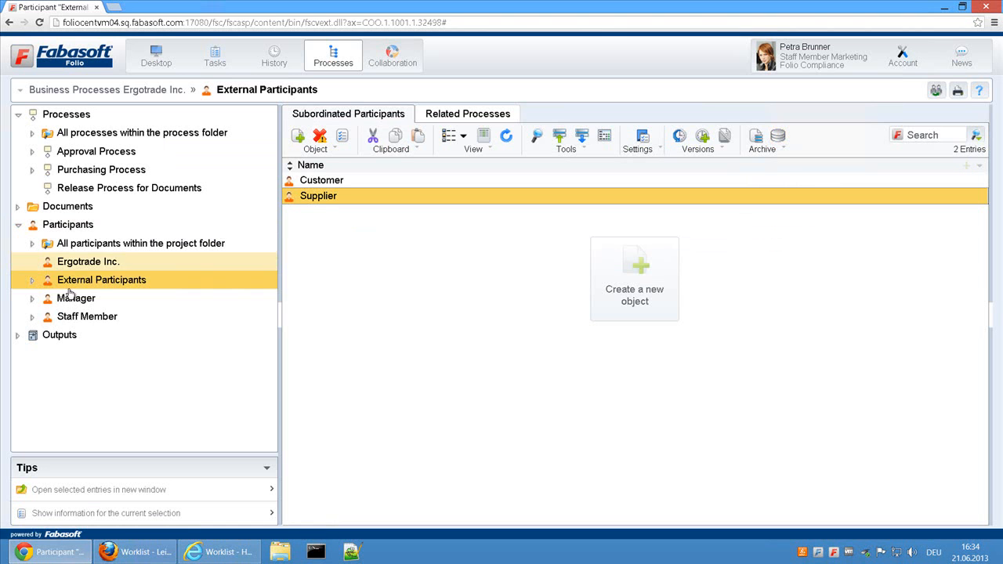
# Look up the related processes of the Order output in Outputs - Finance and return to the process overview
pyautogui.click(63, 334)
pyautogui.doubleClick(364, 199)
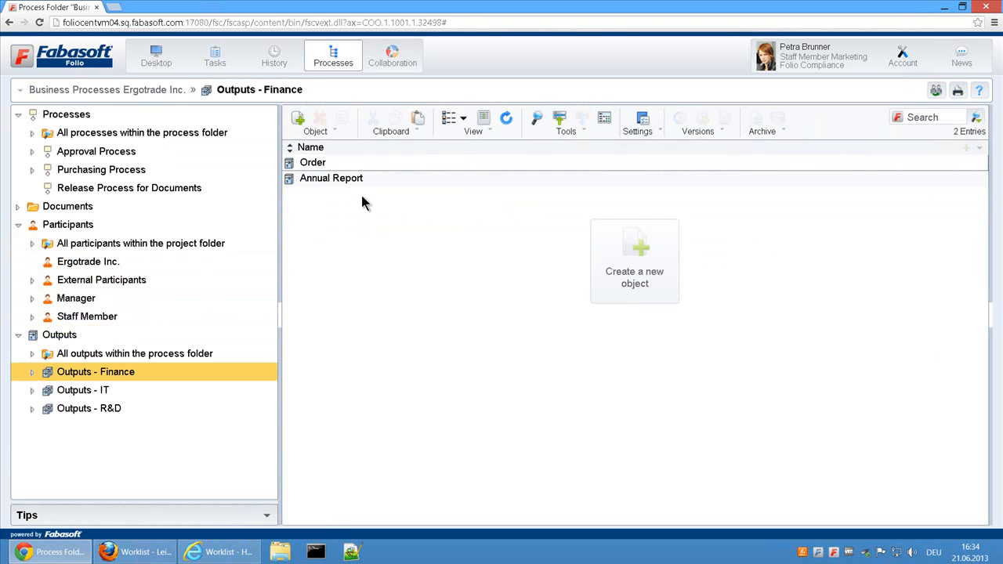
pyautogui.rightClick(341, 166)
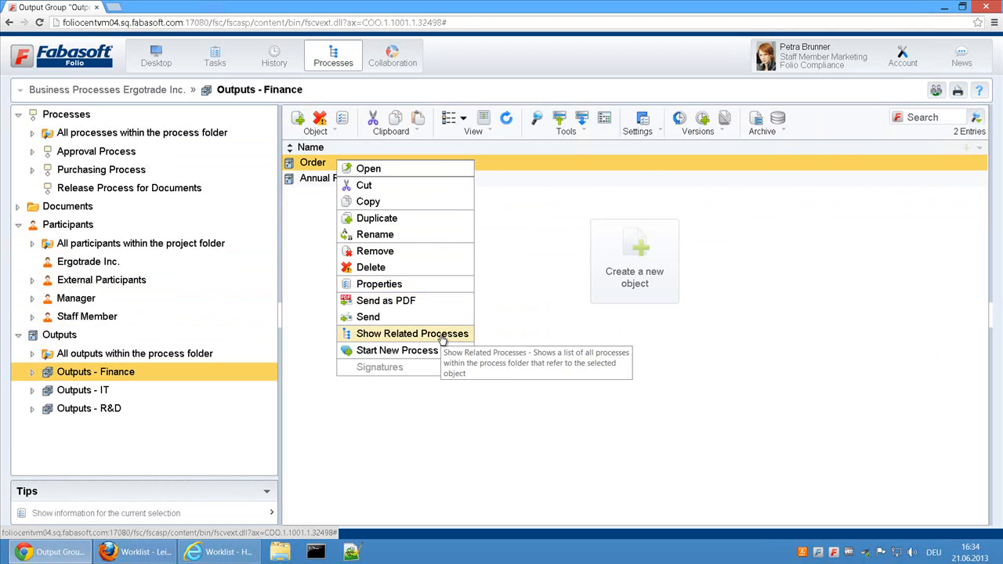
pyautogui.click(442, 334)
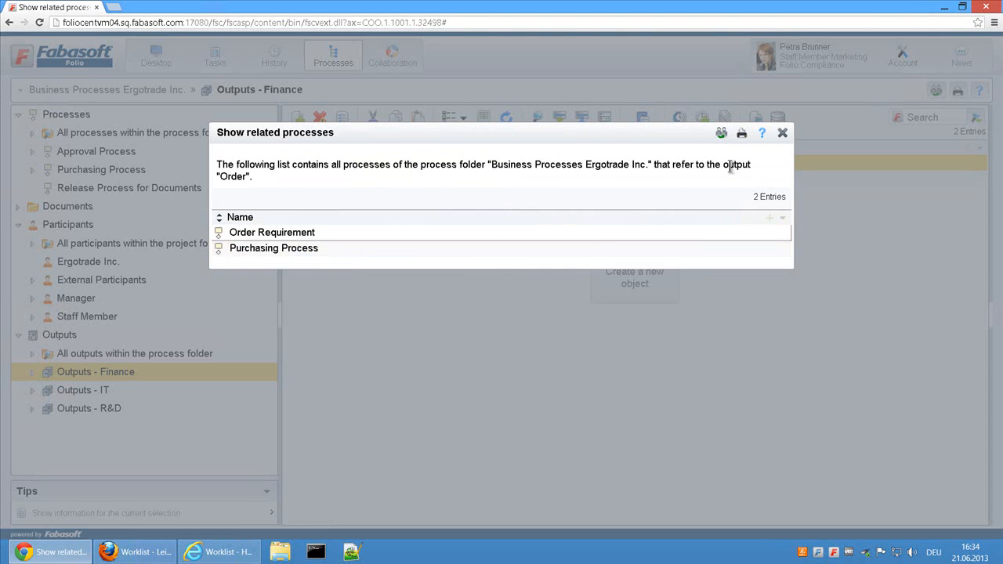
pyautogui.click(782, 133)
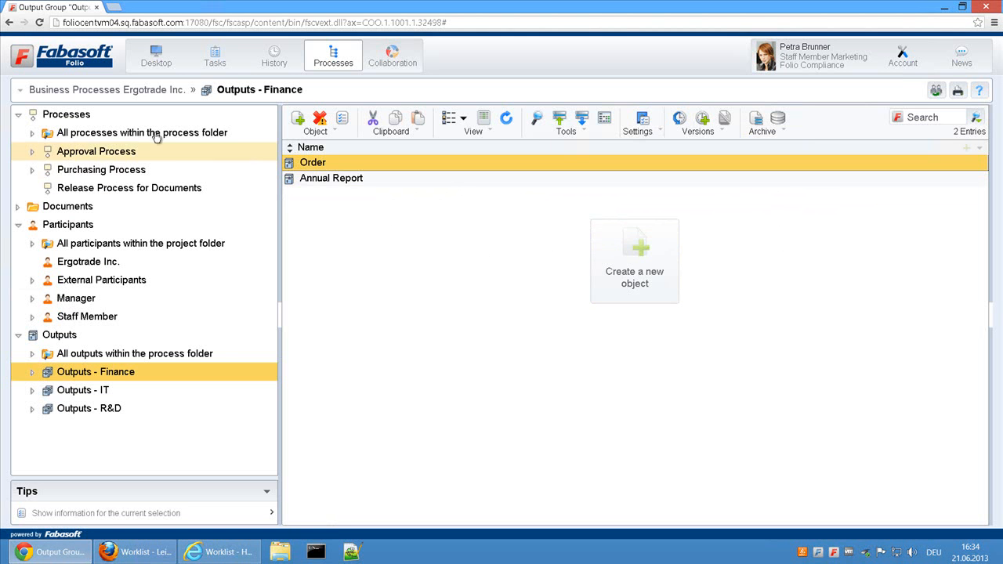
pyautogui.click(78, 116)
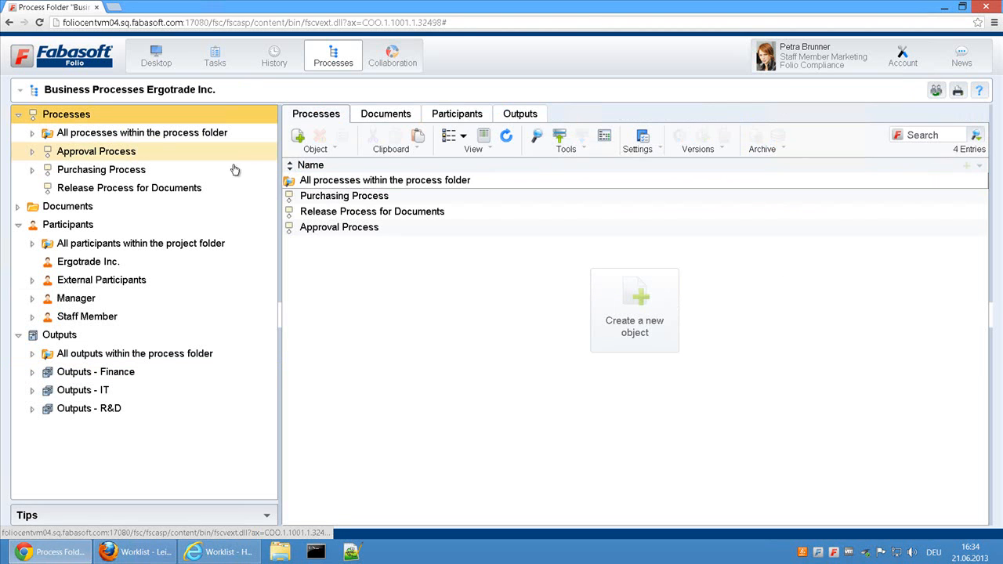